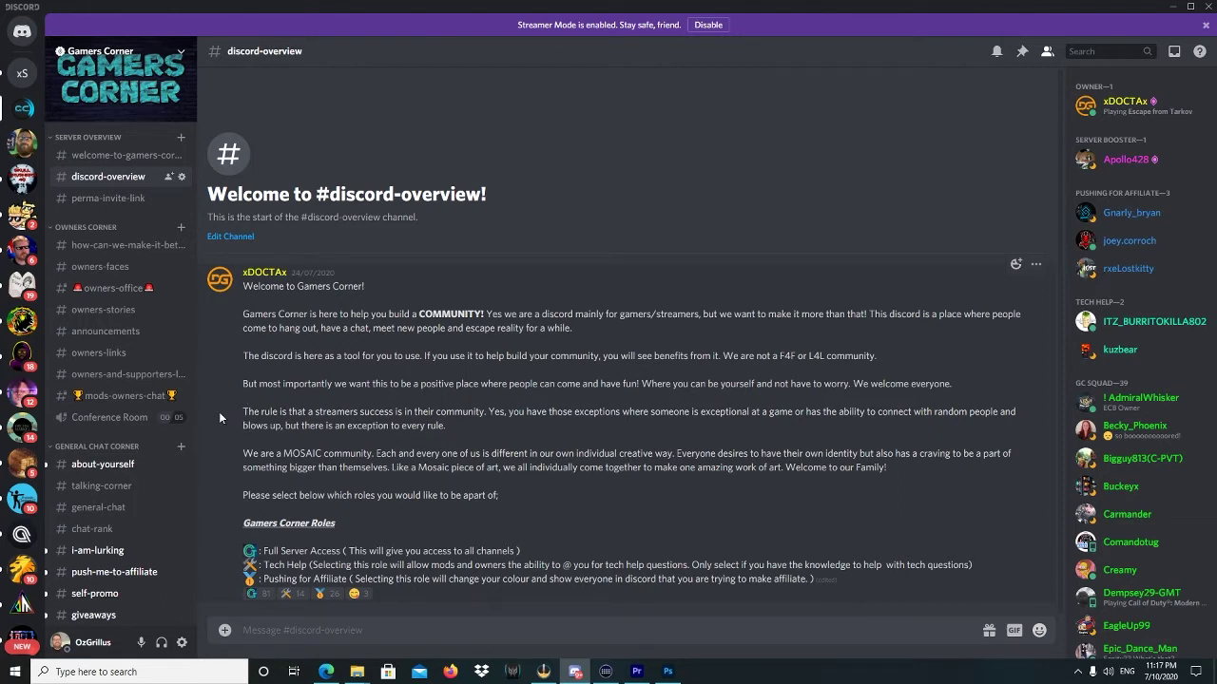
Open the ozgrillus-designs channel under The Oz Corner in the Gamers Corner server.
scroll(141, 370, down, 5)
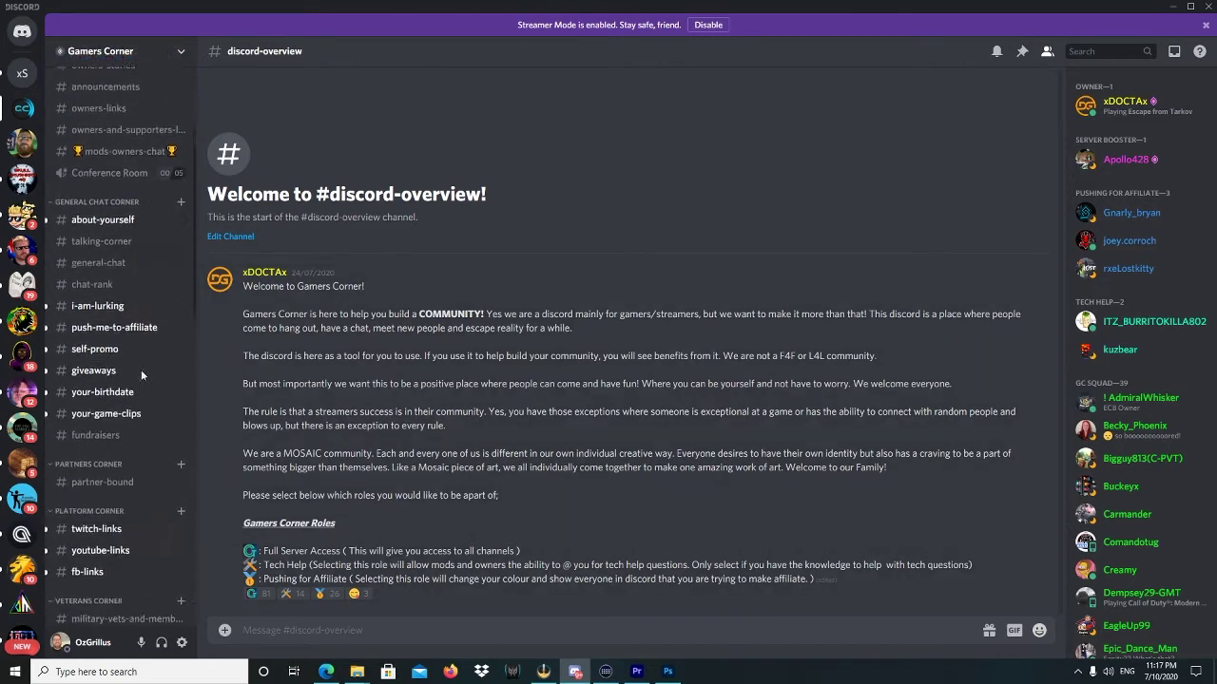
scroll(140, 369, down, 10)
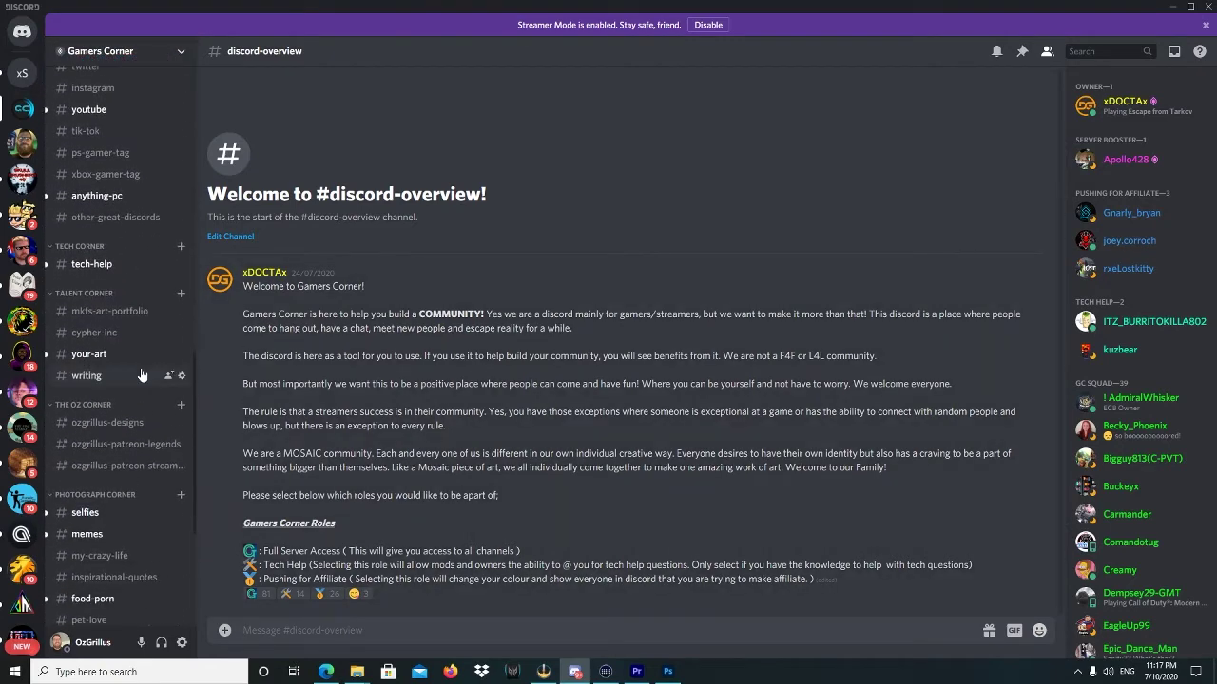
click(117, 430)
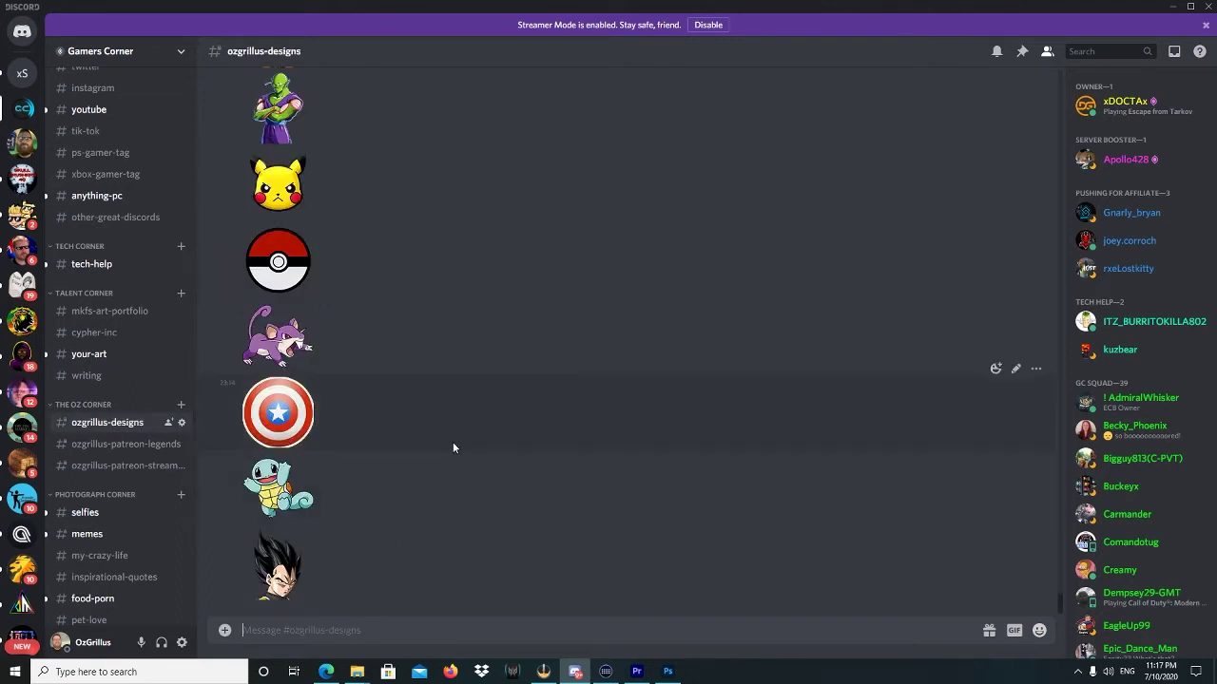
Look through the emote images posted in ozgrillus-designs on 7 October 2020, back to the first one.
scroll(453, 445, up, 5)
scroll(445, 444, up, 6)
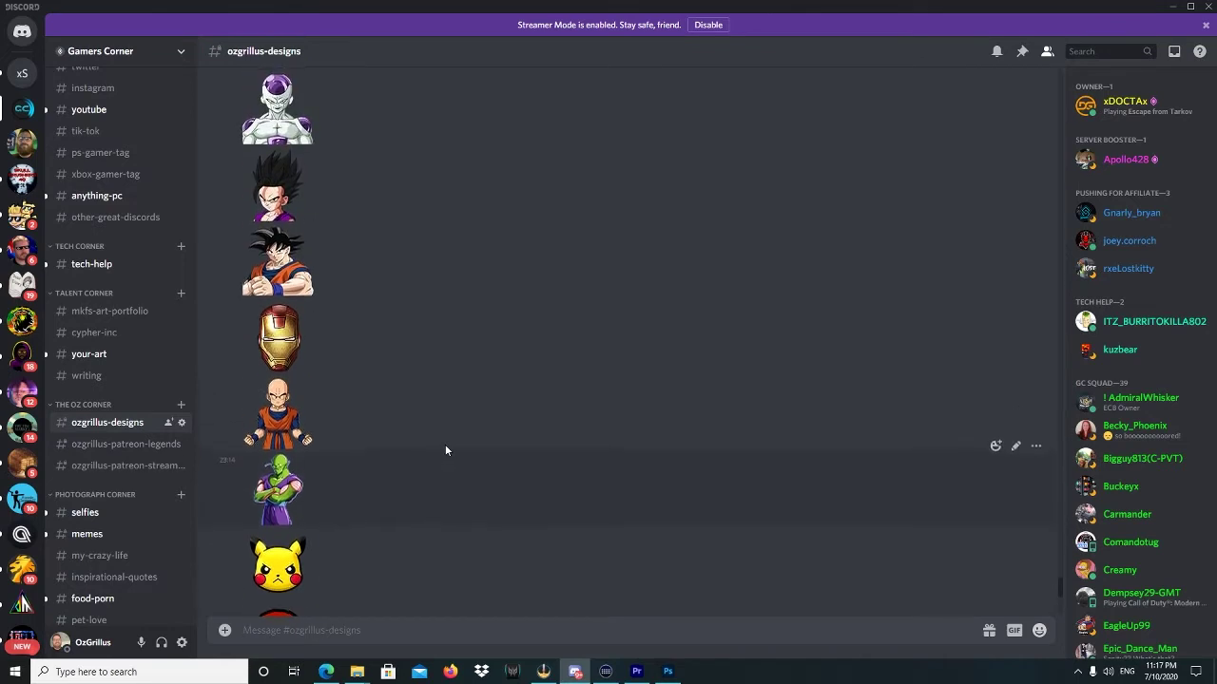
scroll(445, 443, up, 4)
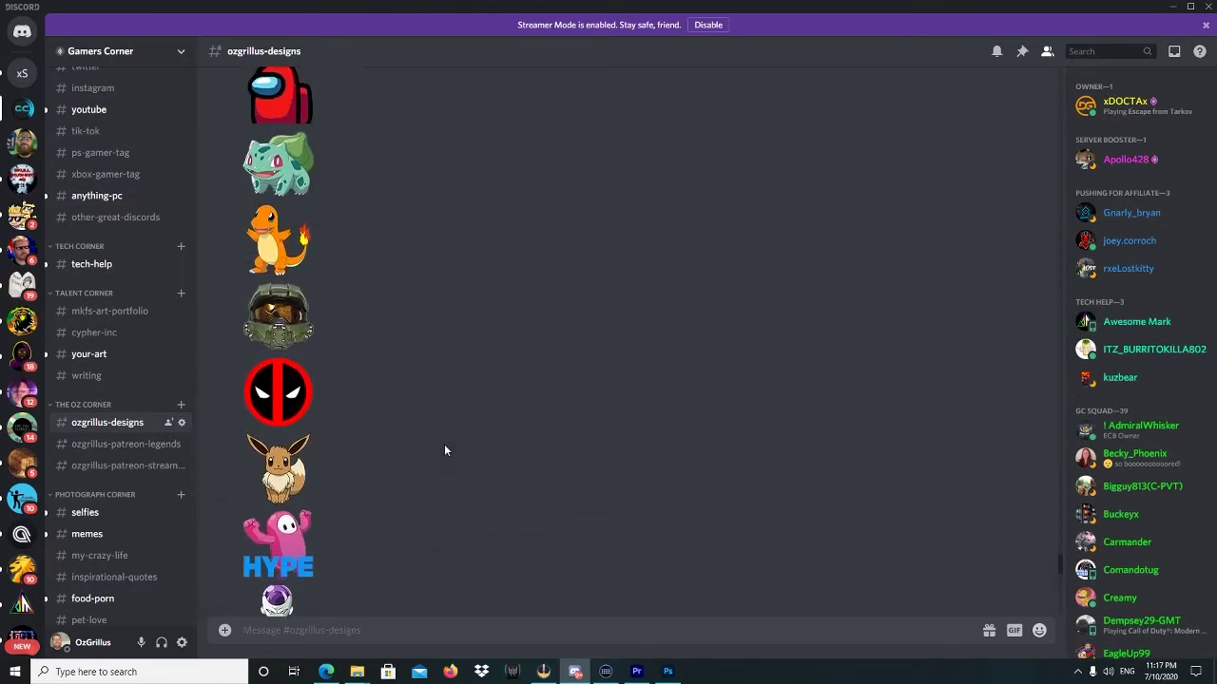
scroll(445, 450, up, 5)
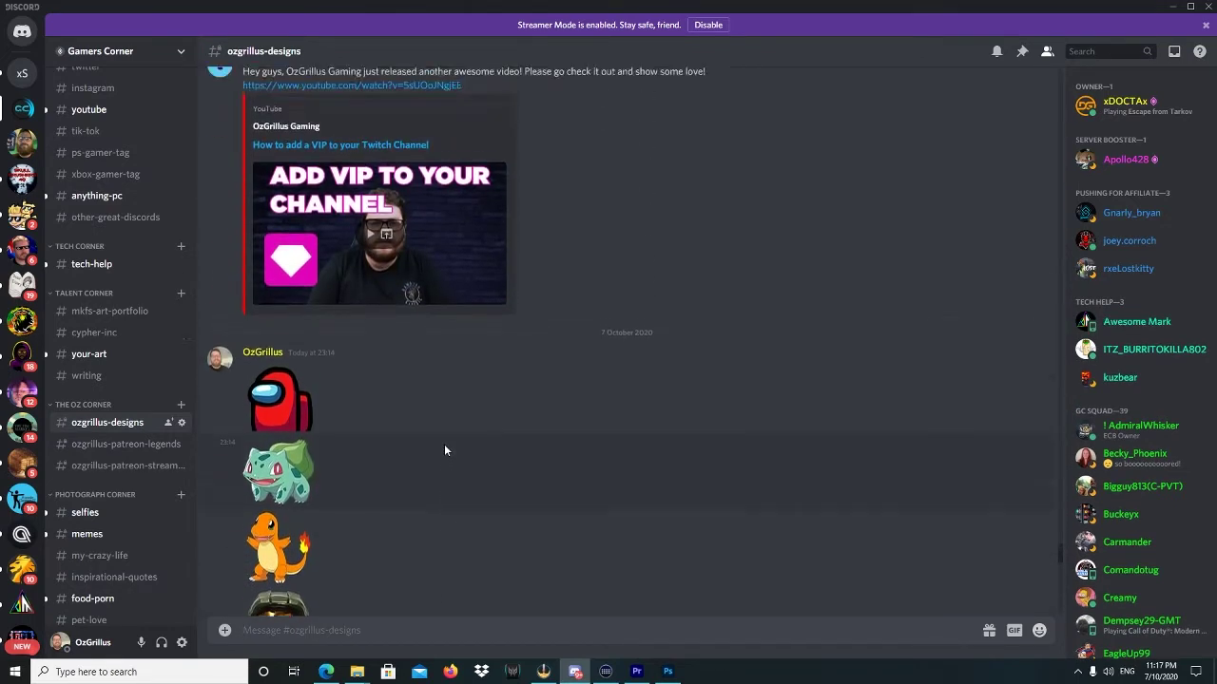
scroll(443, 451, down, 10)
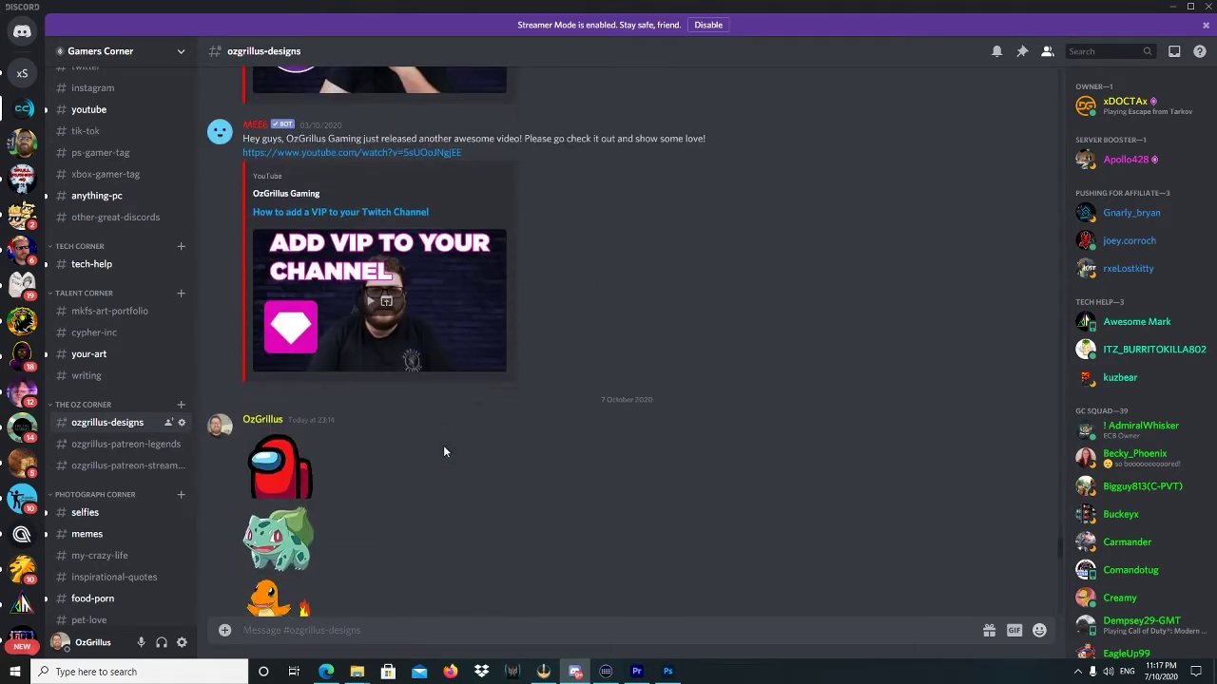
scroll(443, 452, down, 3)
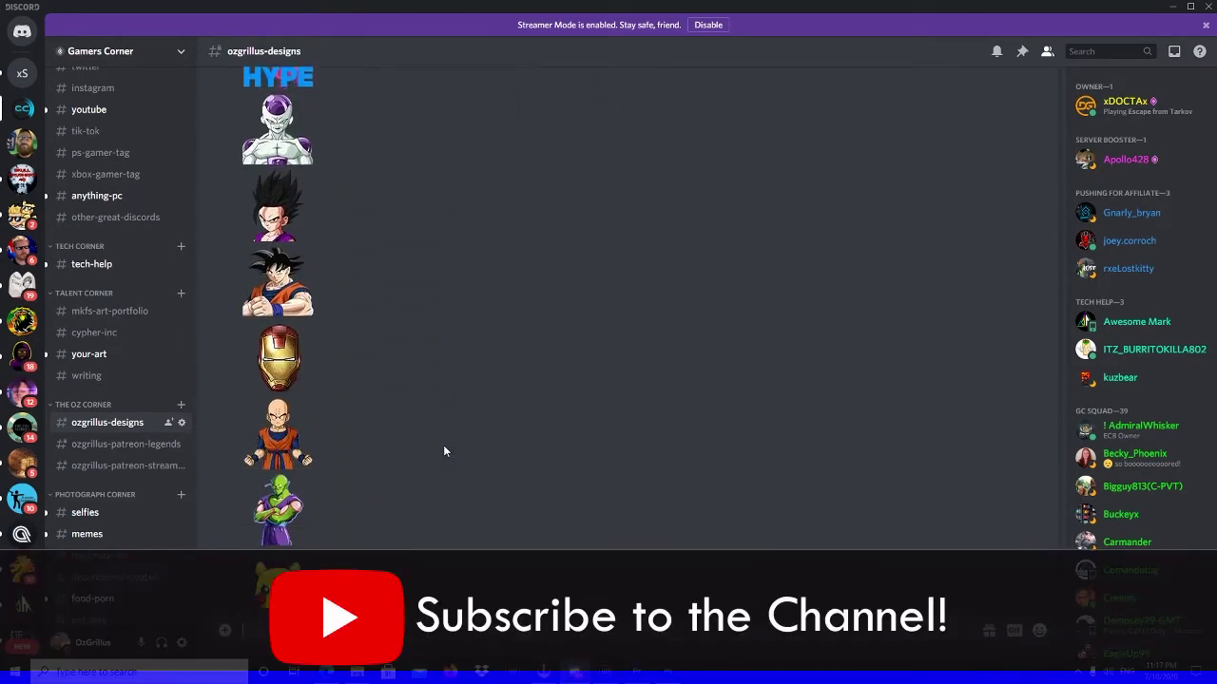
scroll(443, 453, down, 3)
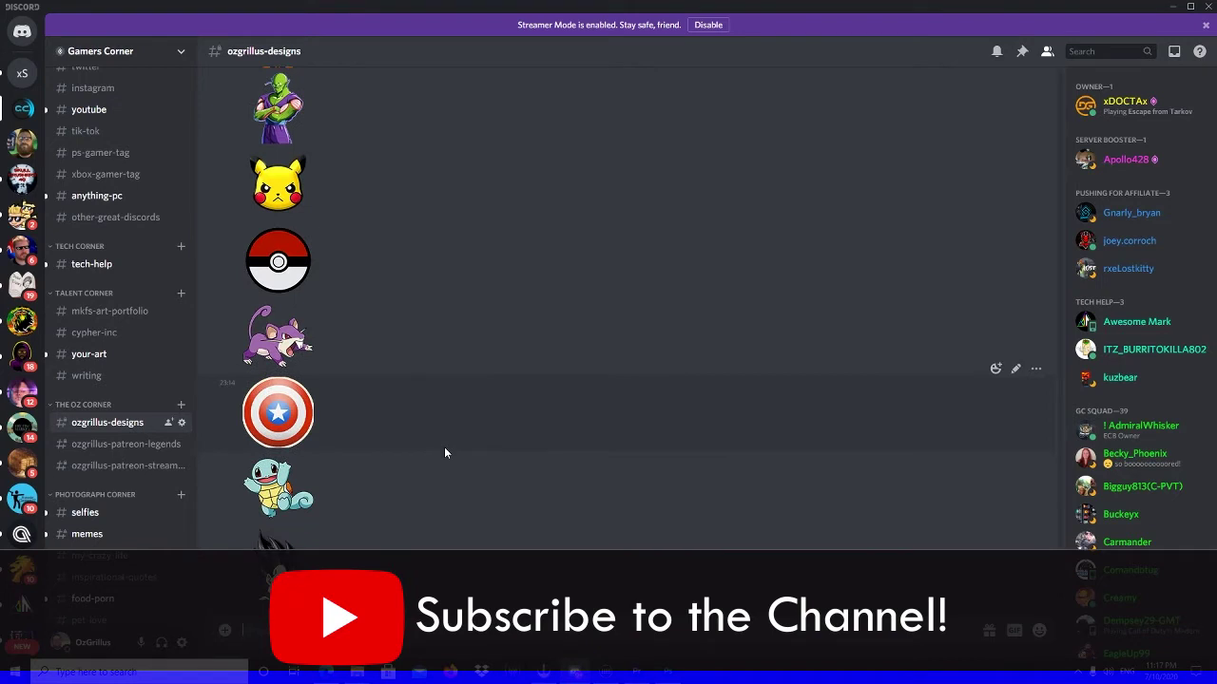
scroll(444, 452, up, 6)
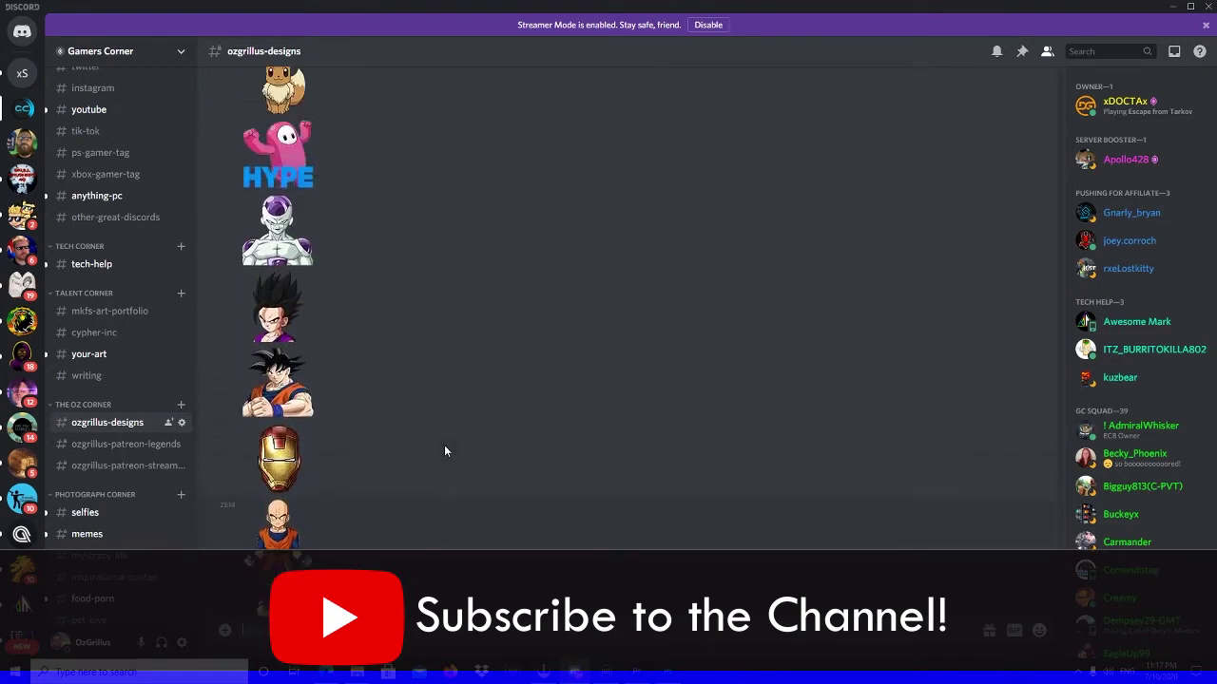
scroll(444, 450, up, 2)
scroll(444, 447, up, 1)
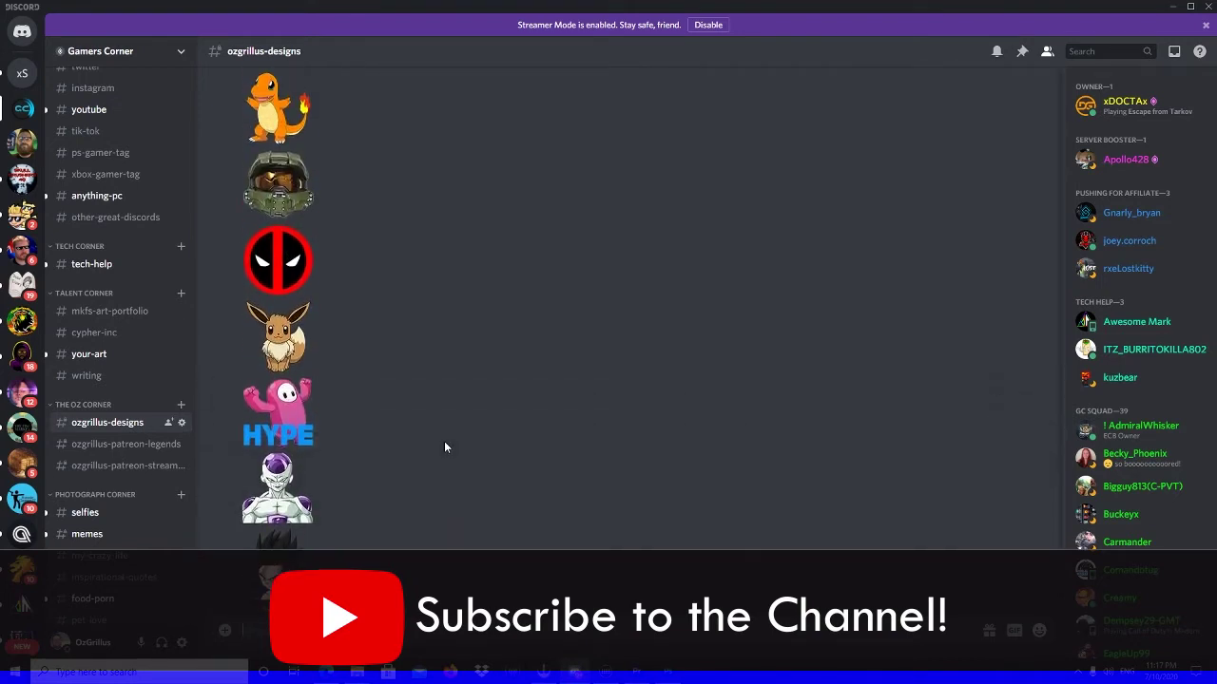
scroll(444, 447, up, 1)
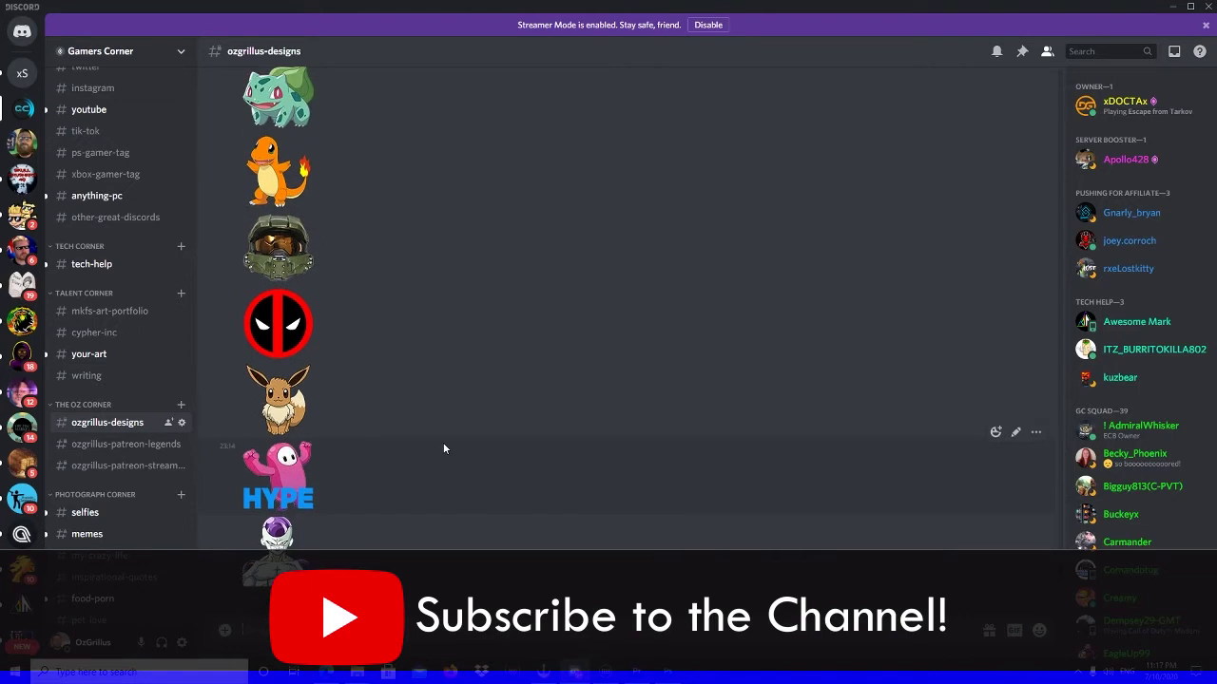
scroll(443, 447, down, 1)
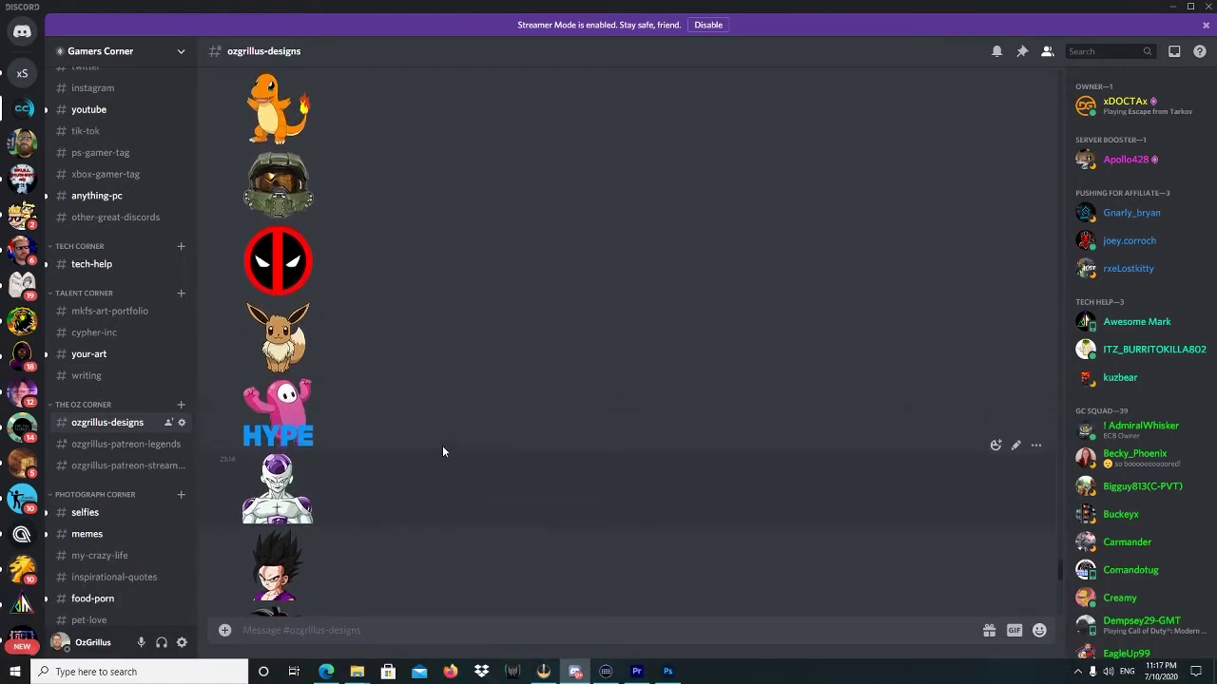
scroll(442, 445, up, 1)
scroll(442, 447, down, 3)
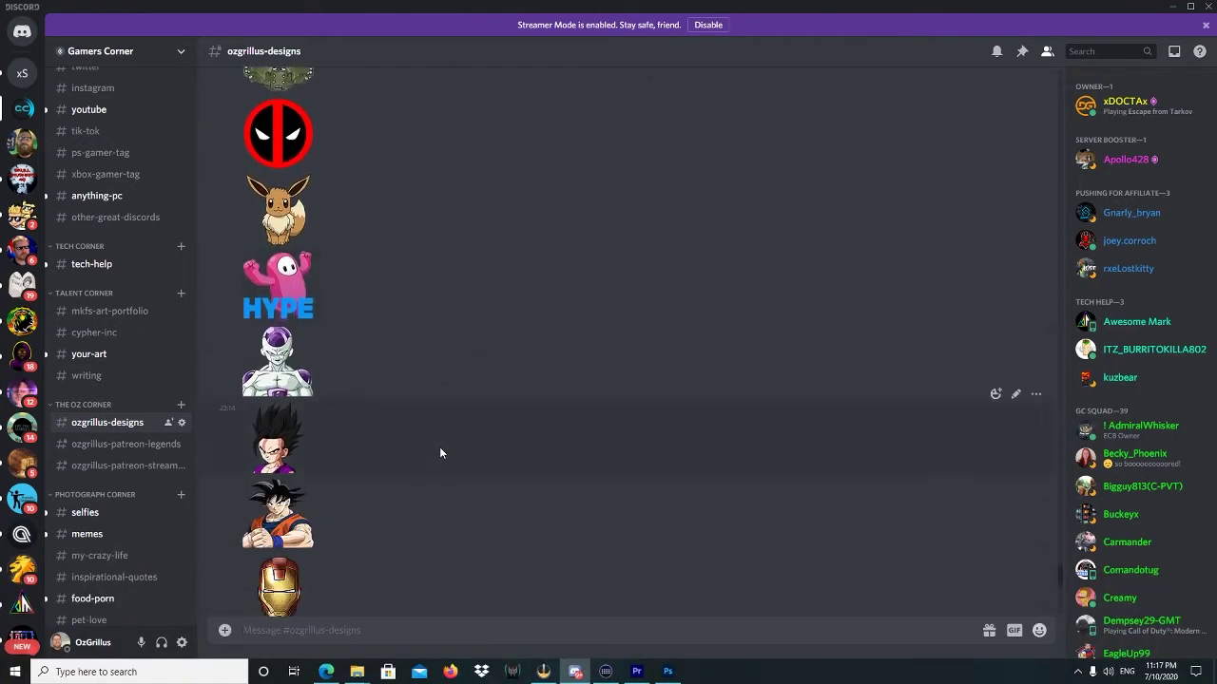
scroll(439, 452, down, 3)
scroll(439, 452, up, 1)
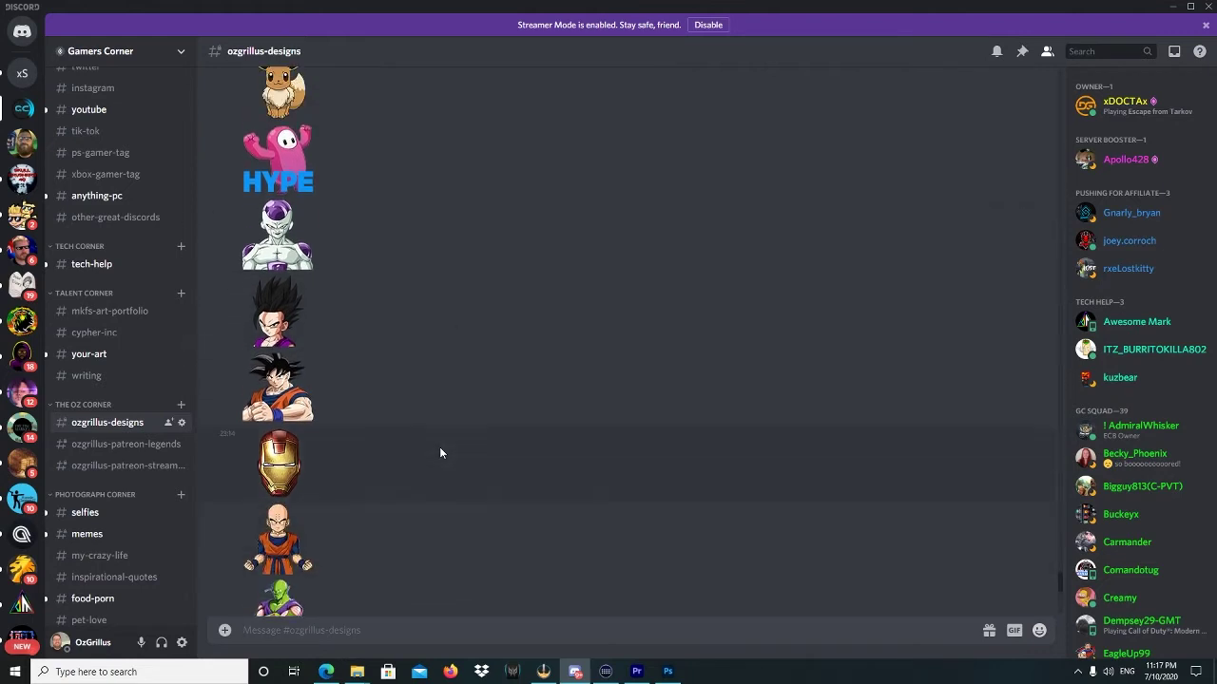
scroll(439, 453, up, 3)
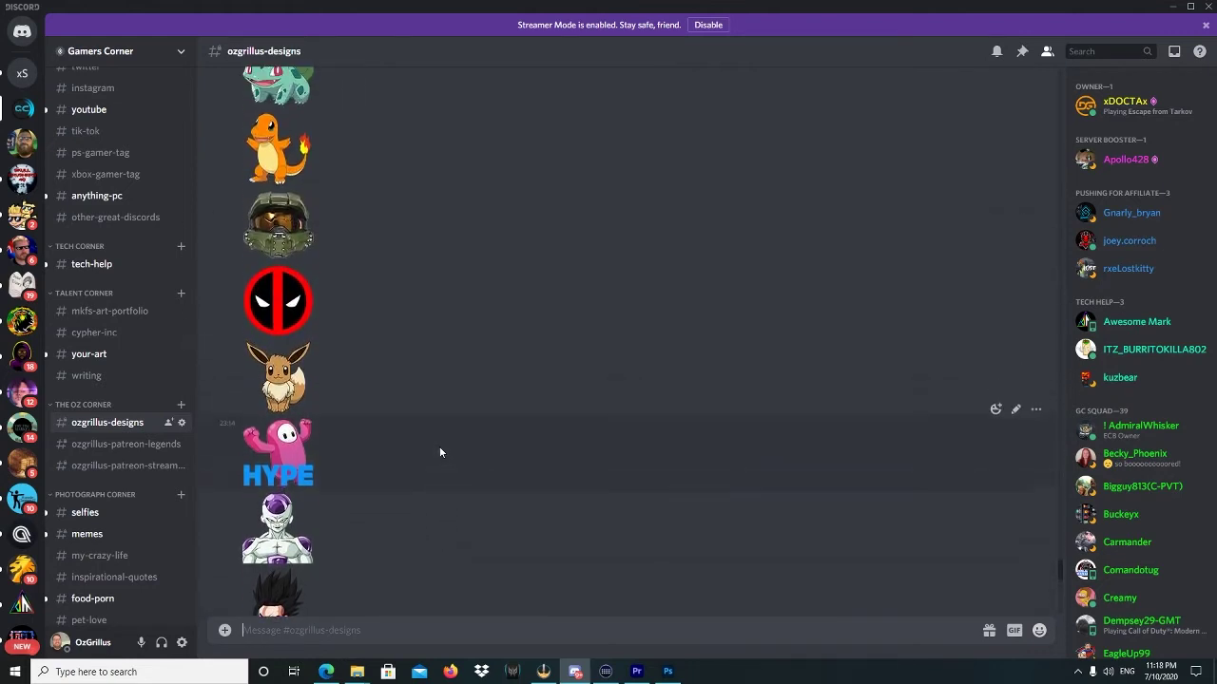
scroll(439, 449, up, 3)
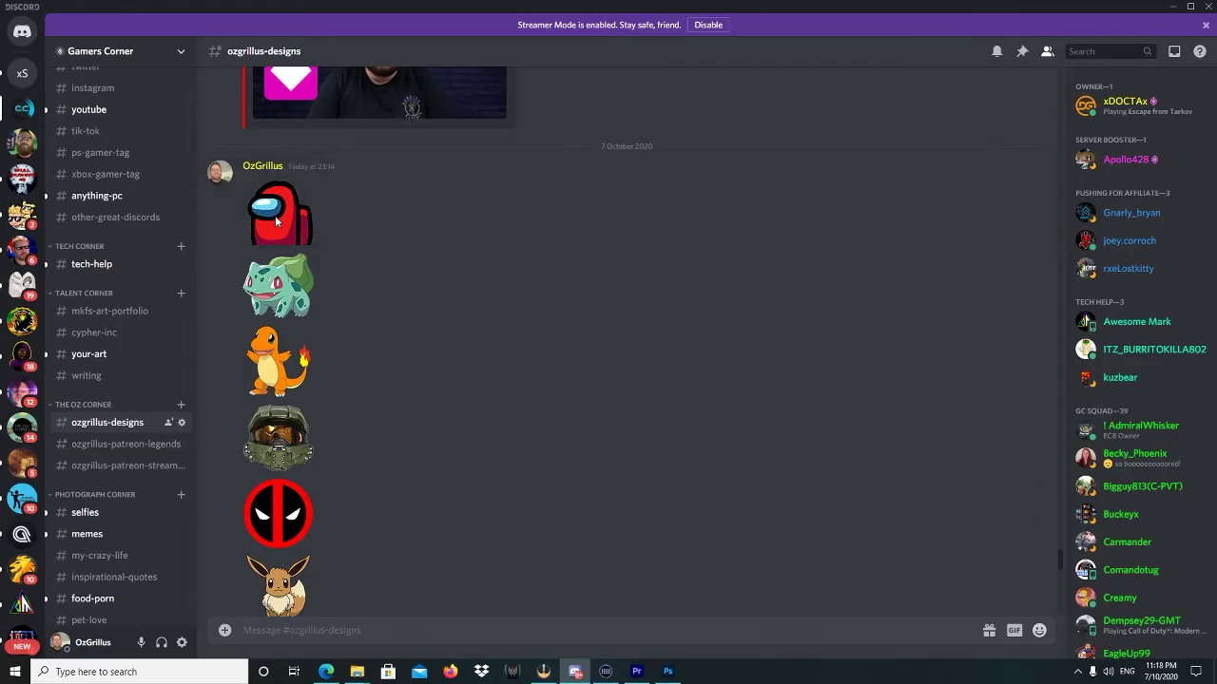
Open the original of the red Among Us emote in the browser and save it as the PNG image amongus in Downloads.
click(275, 221)
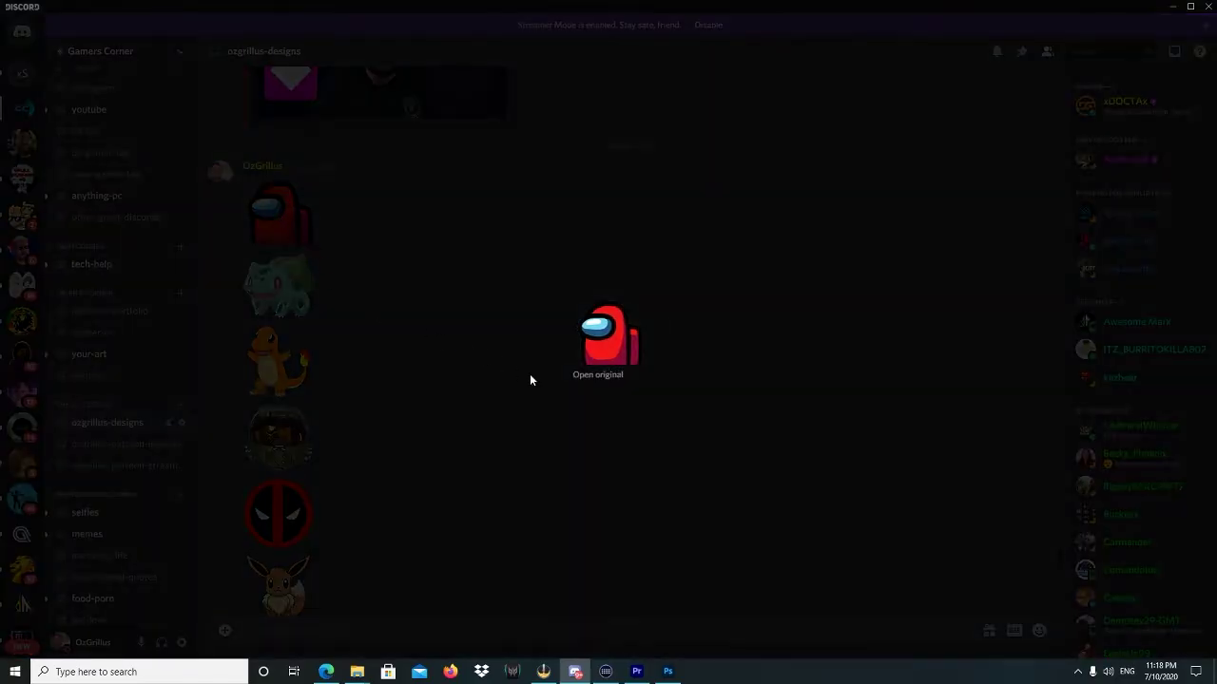
click(593, 376)
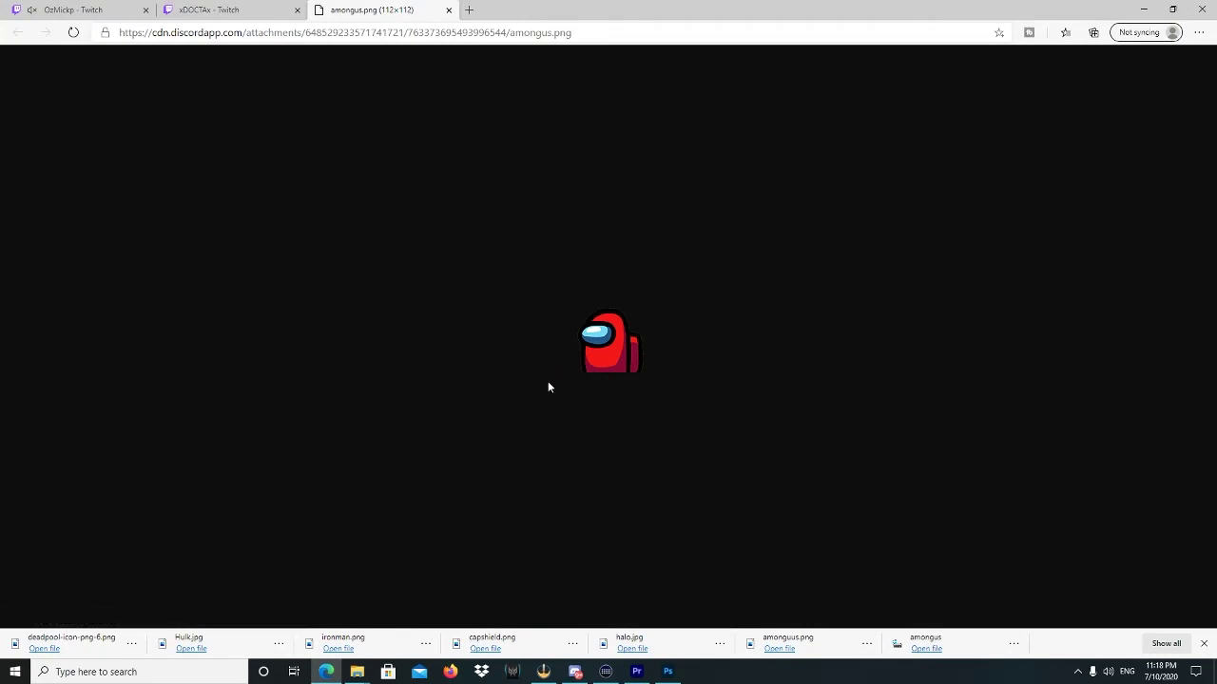
right_click(589, 344)
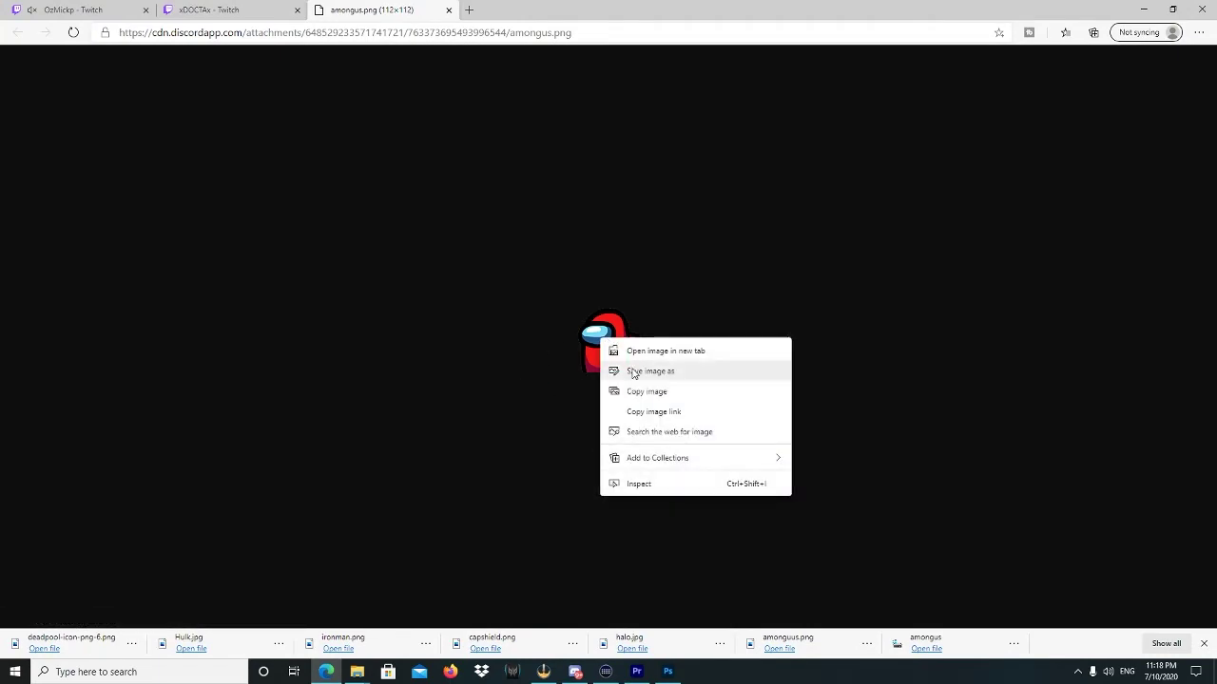
click(631, 368)
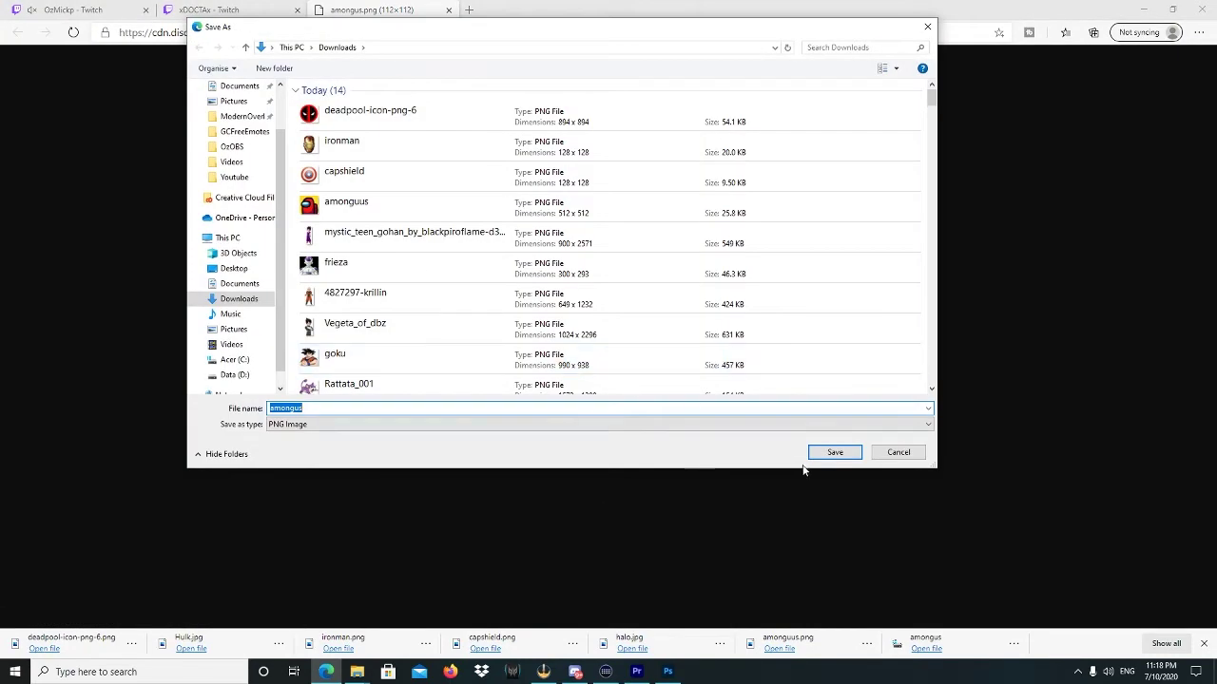
click(833, 453)
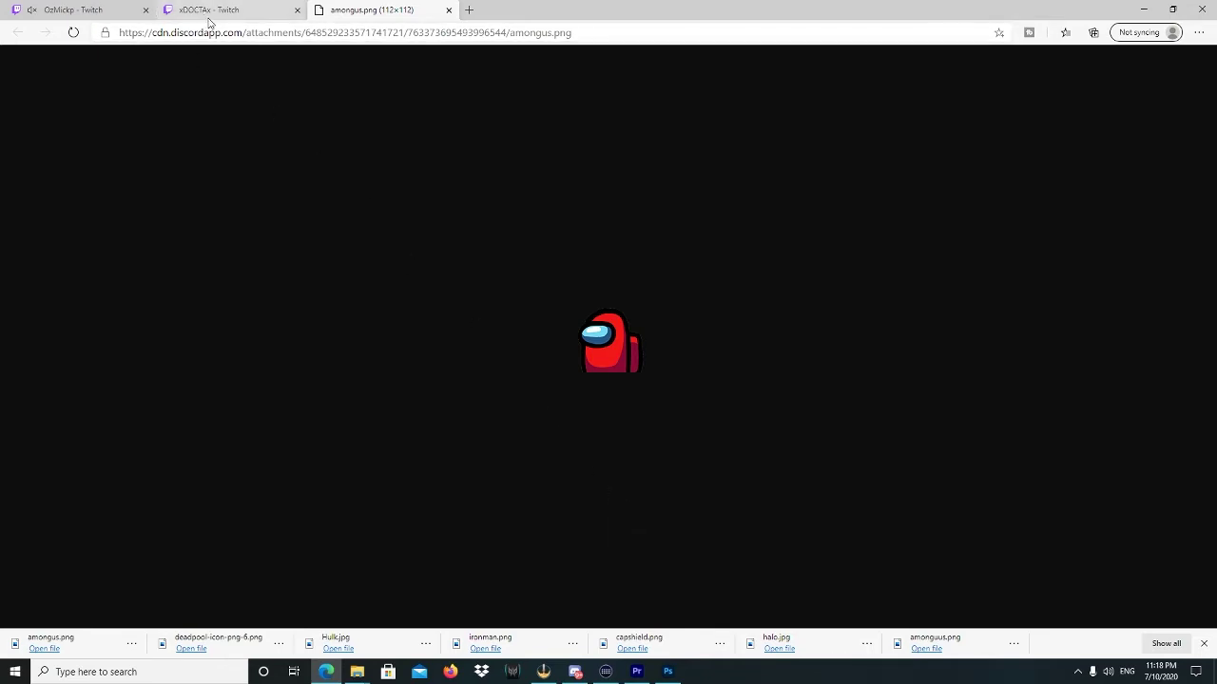
Return to Discord, close the emote preview and open the twitch-links channel under Platform Corner.
click(583, 675)
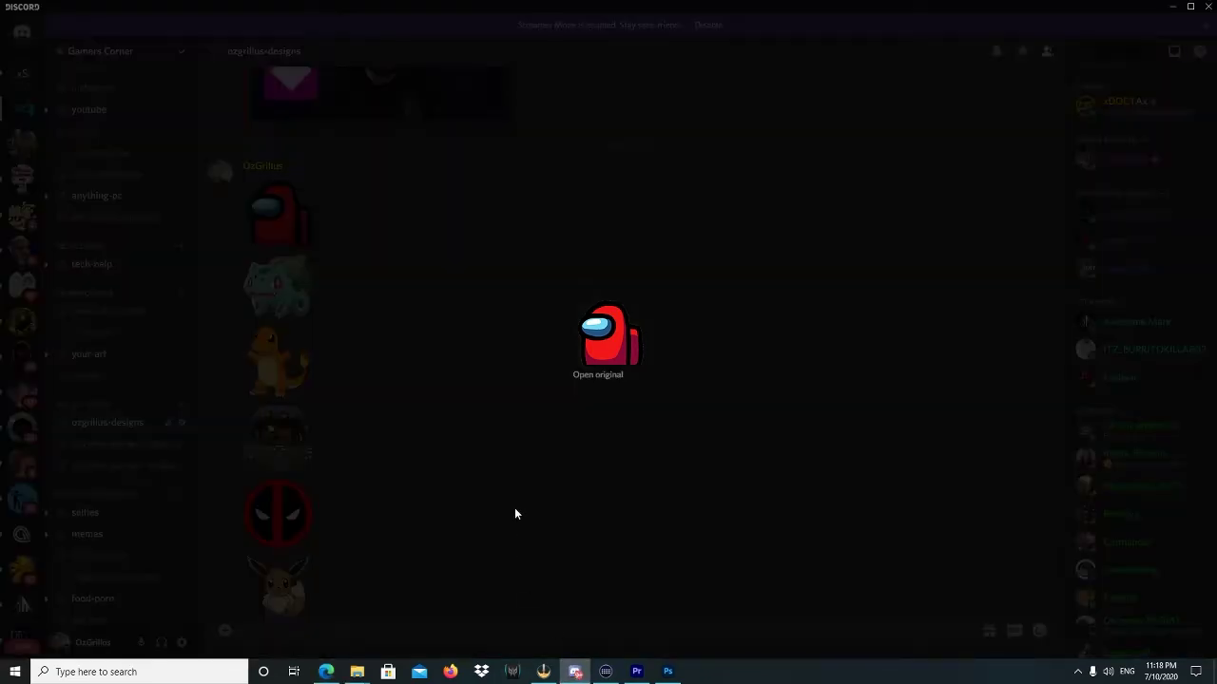
click(513, 504)
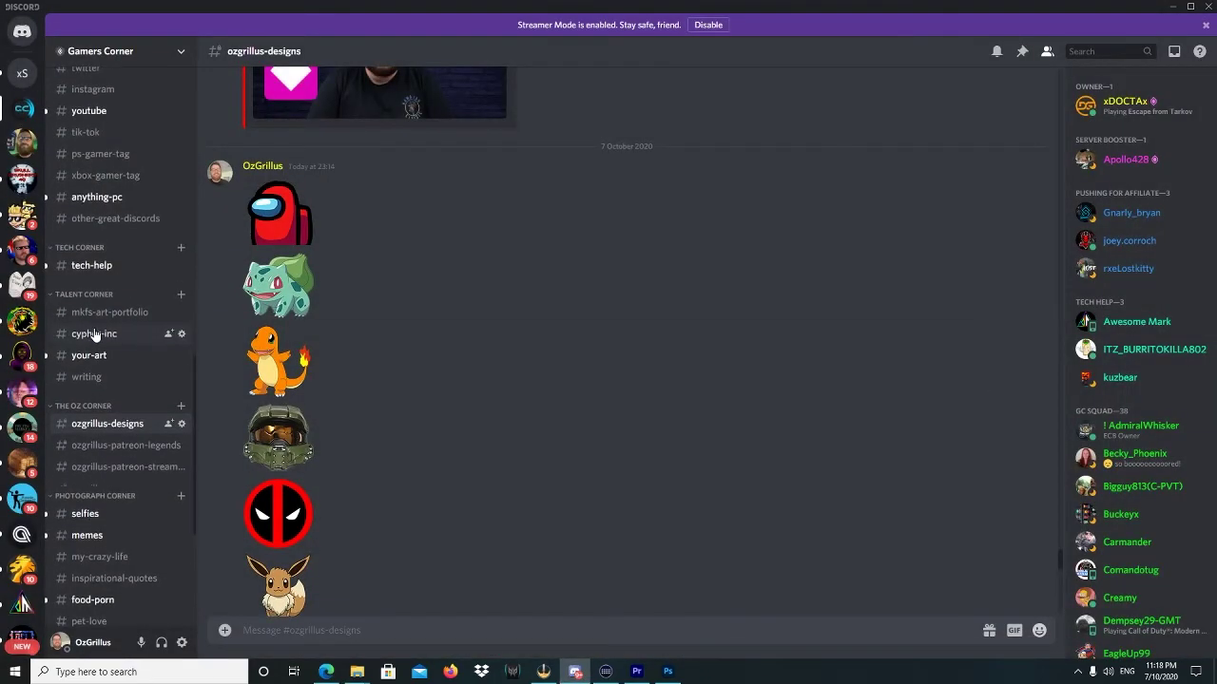
scroll(97, 332, up, 5)
scroll(97, 329, up, 4)
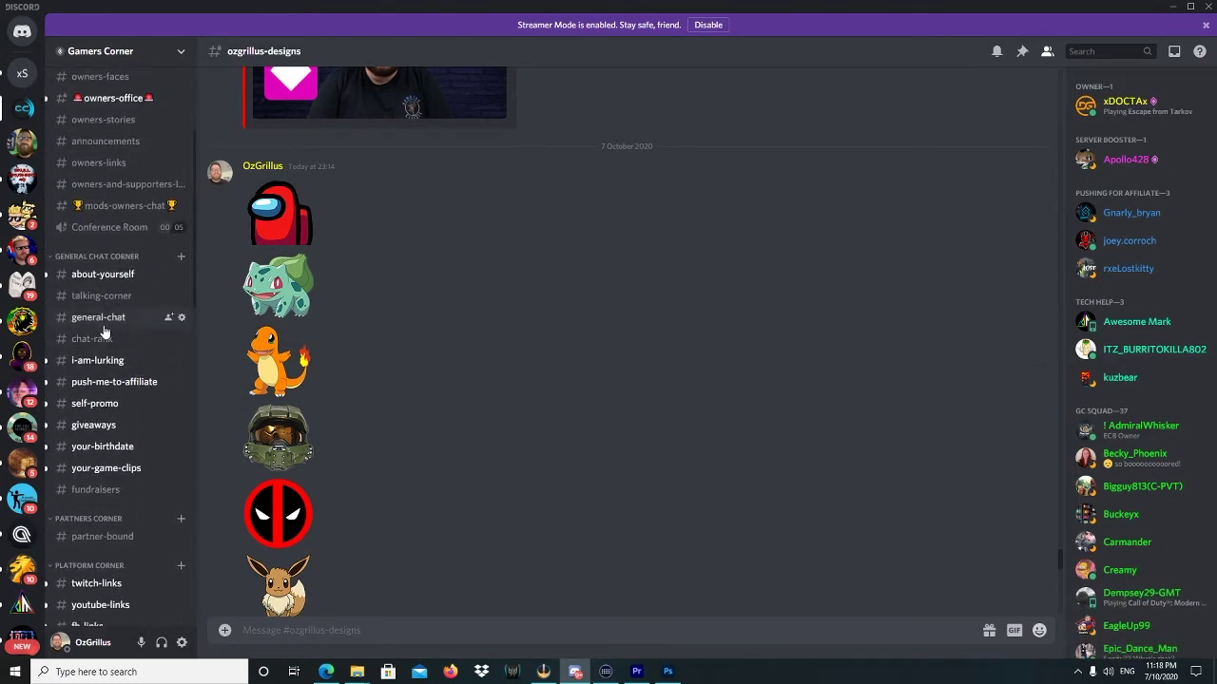
scroll(105, 332, down, 3)
click(105, 331)
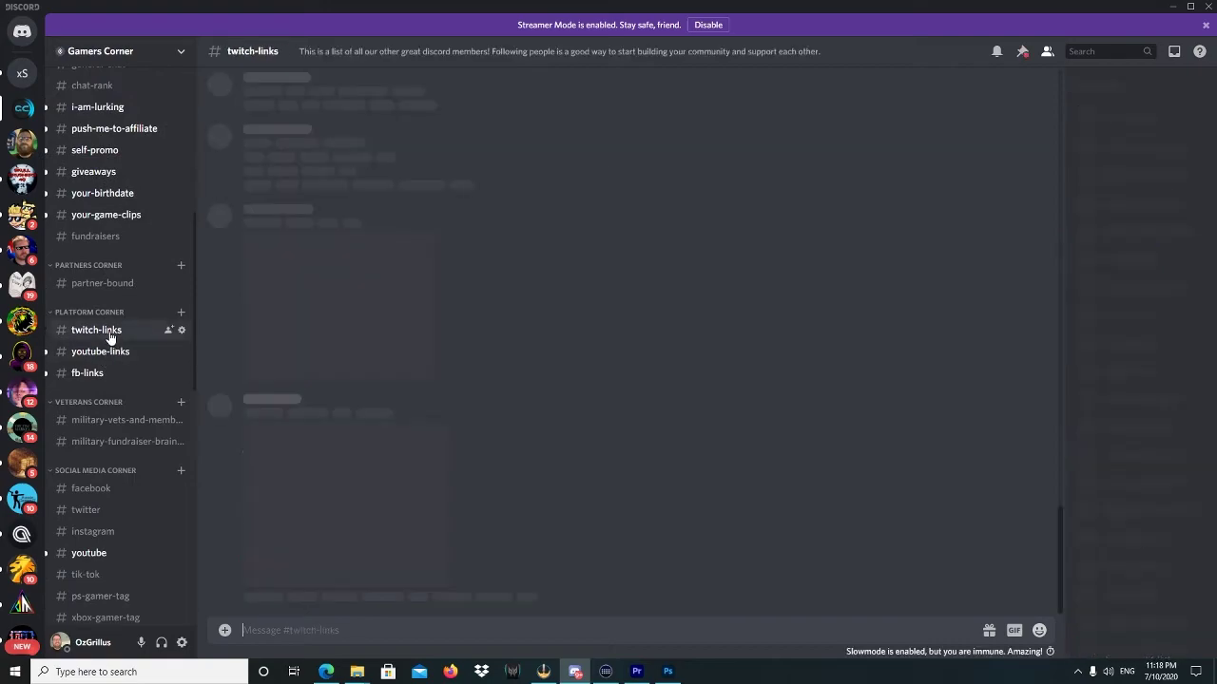
Look through the Twitch links that members shared in twitch-links and check the server's upper channel groups.
scroll(504, 439, up, 10)
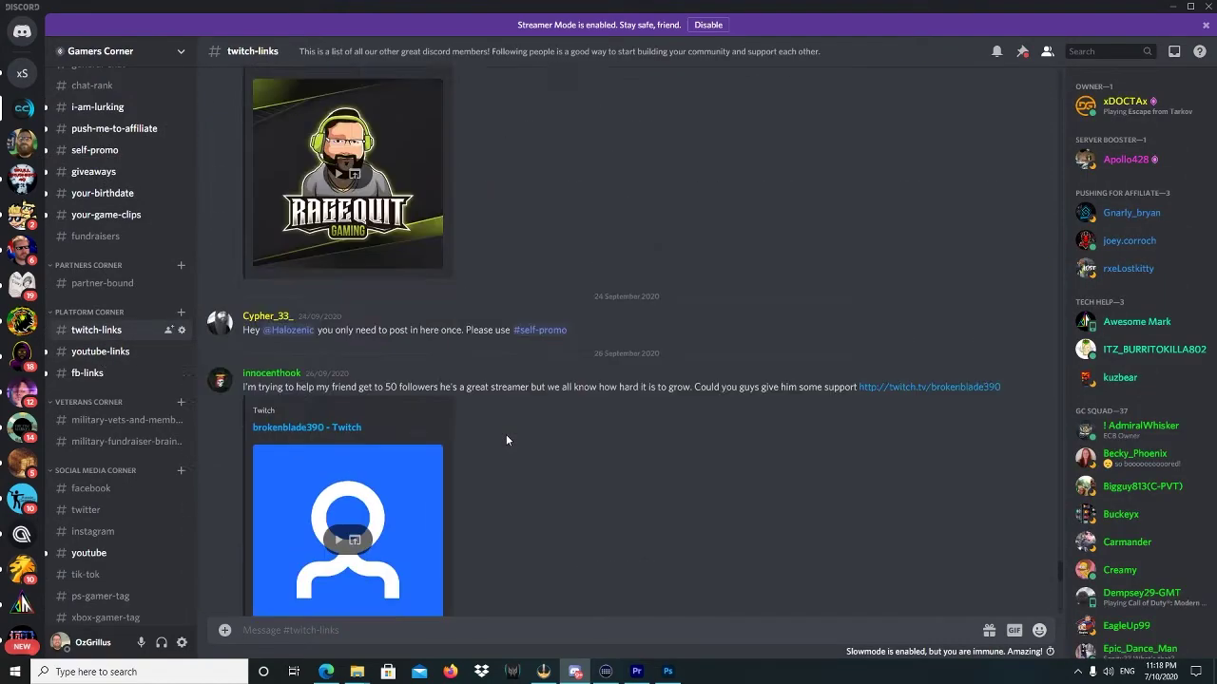
scroll(504, 437, up, 10)
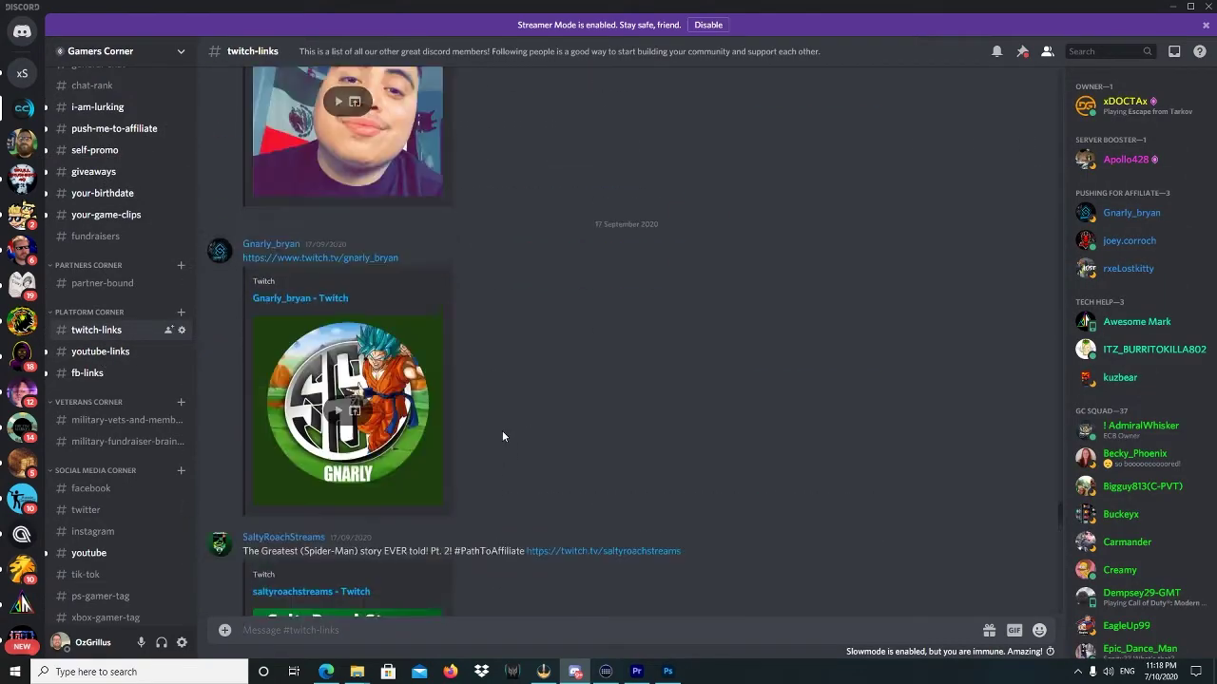
scroll(503, 433, up, 10)
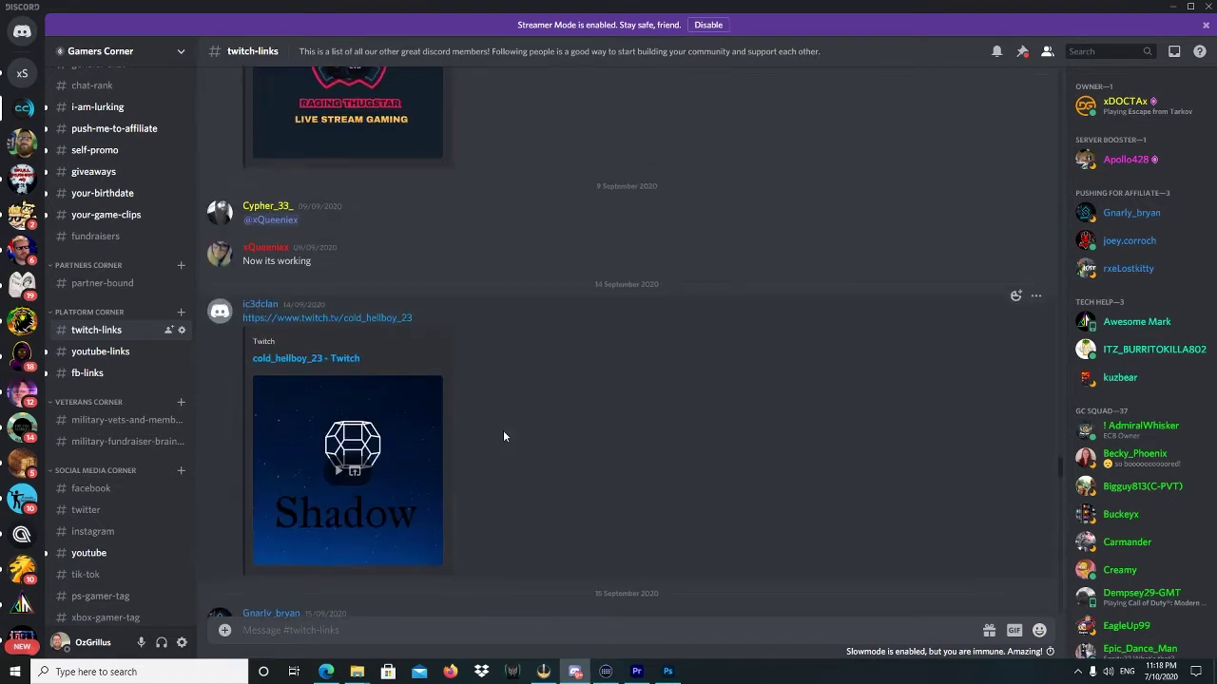
scroll(504, 434, up, 6)
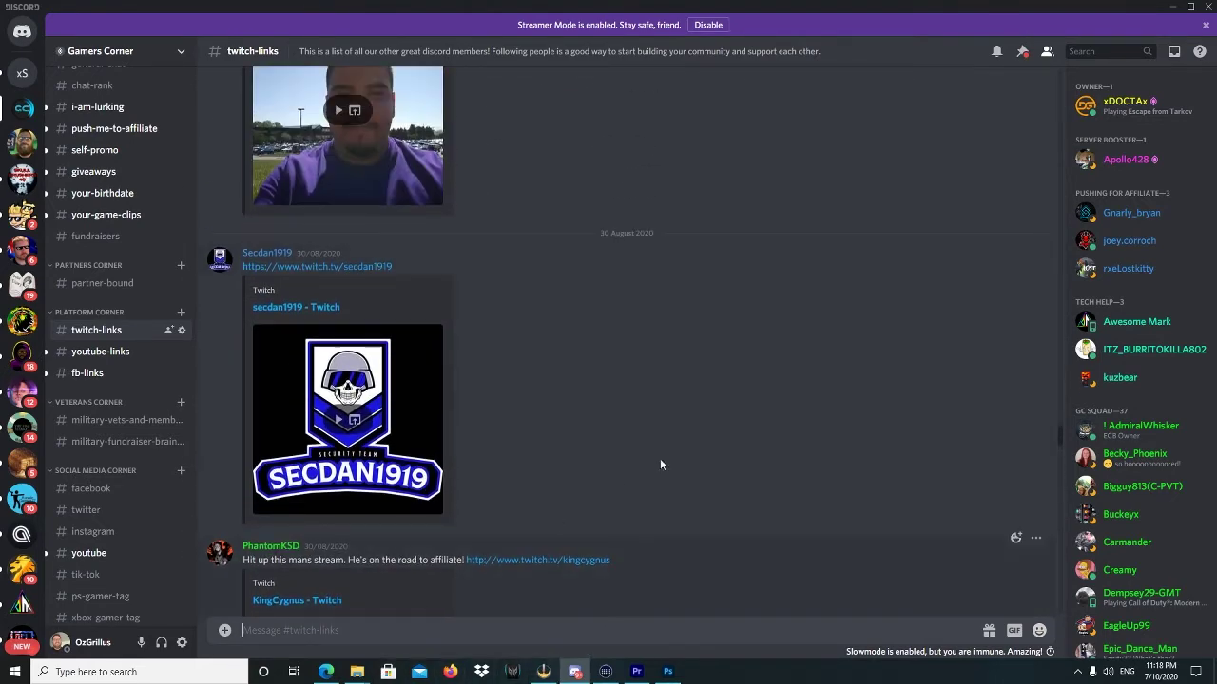
scroll(722, 446, down, 1)
scroll(763, 439, down, 8)
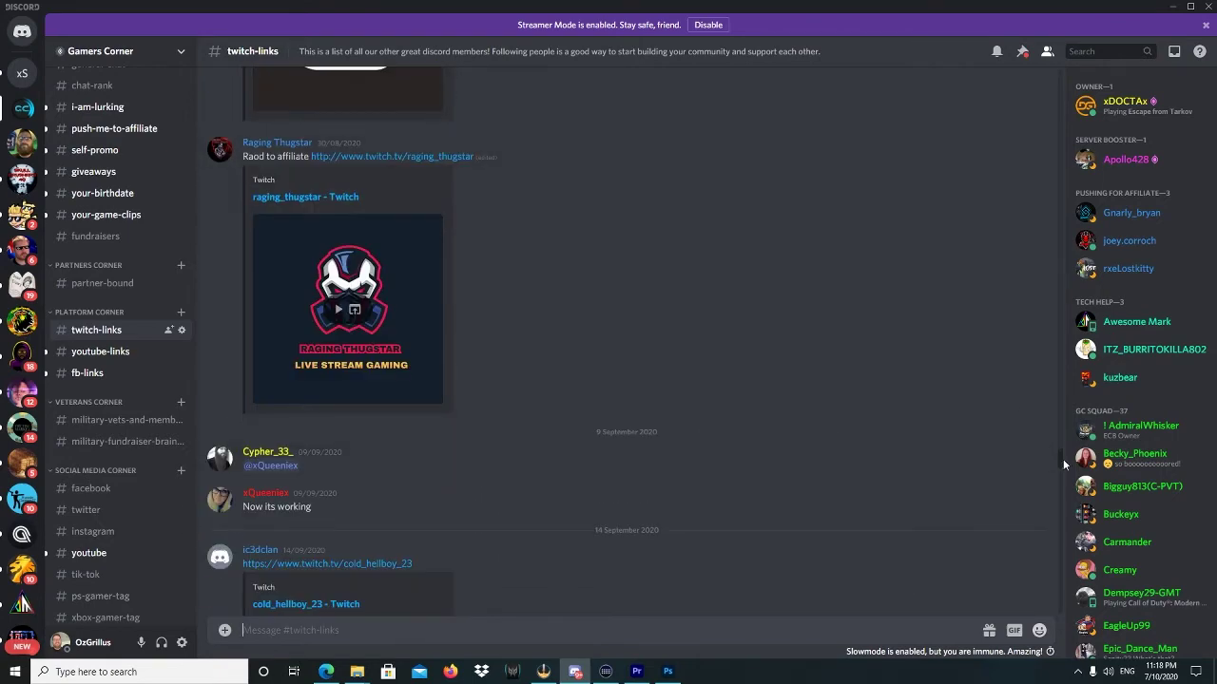
scroll(1059, 530, down, 5)
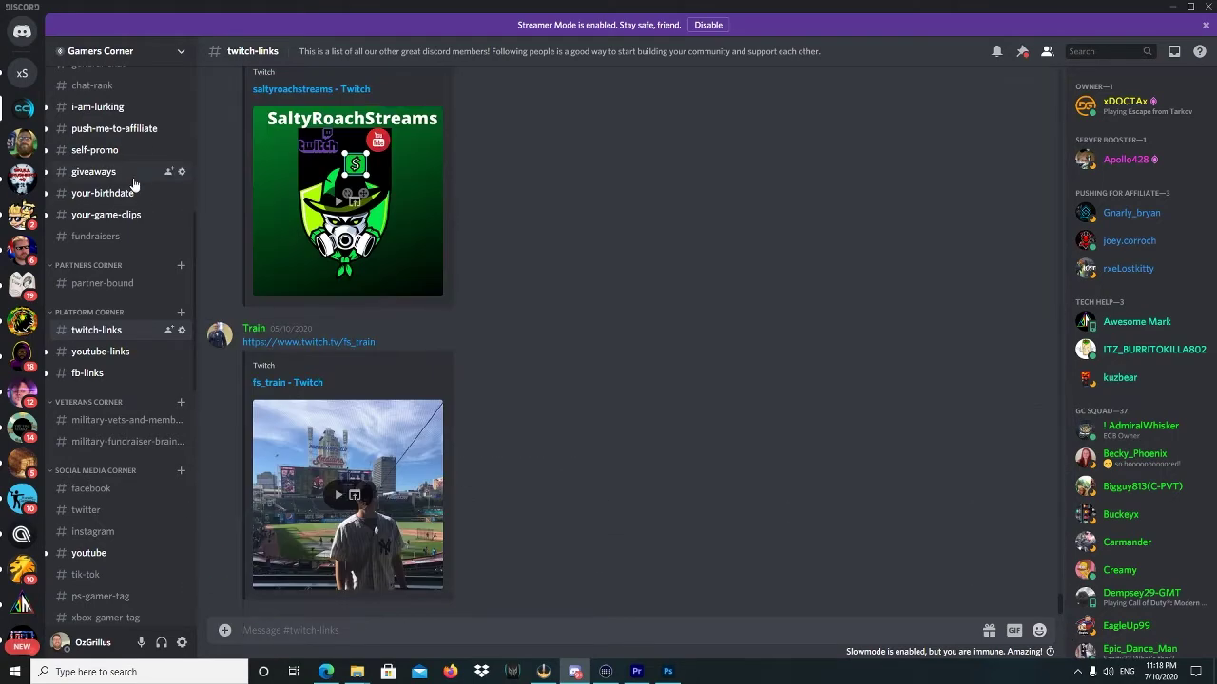
scroll(134, 186, up, 4)
scroll(134, 181, up, 1)
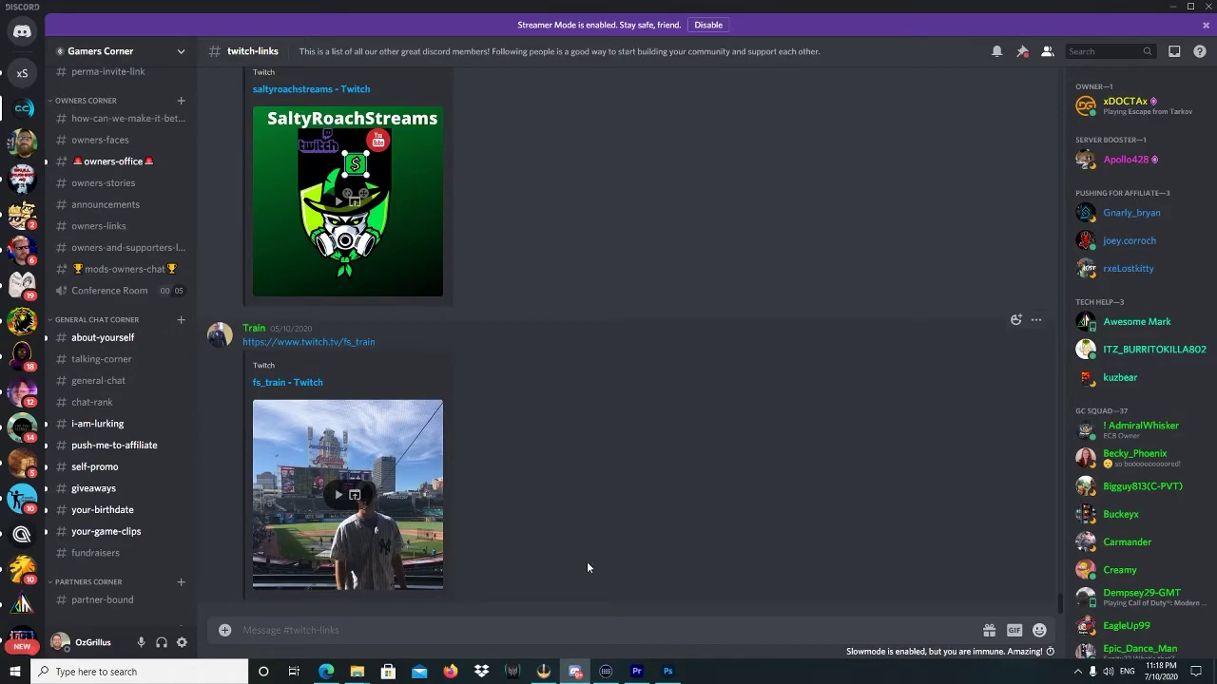
Switch to the browser, open Twitch in a new tab and go to the account's Creator Dashboard.
click(326, 671)
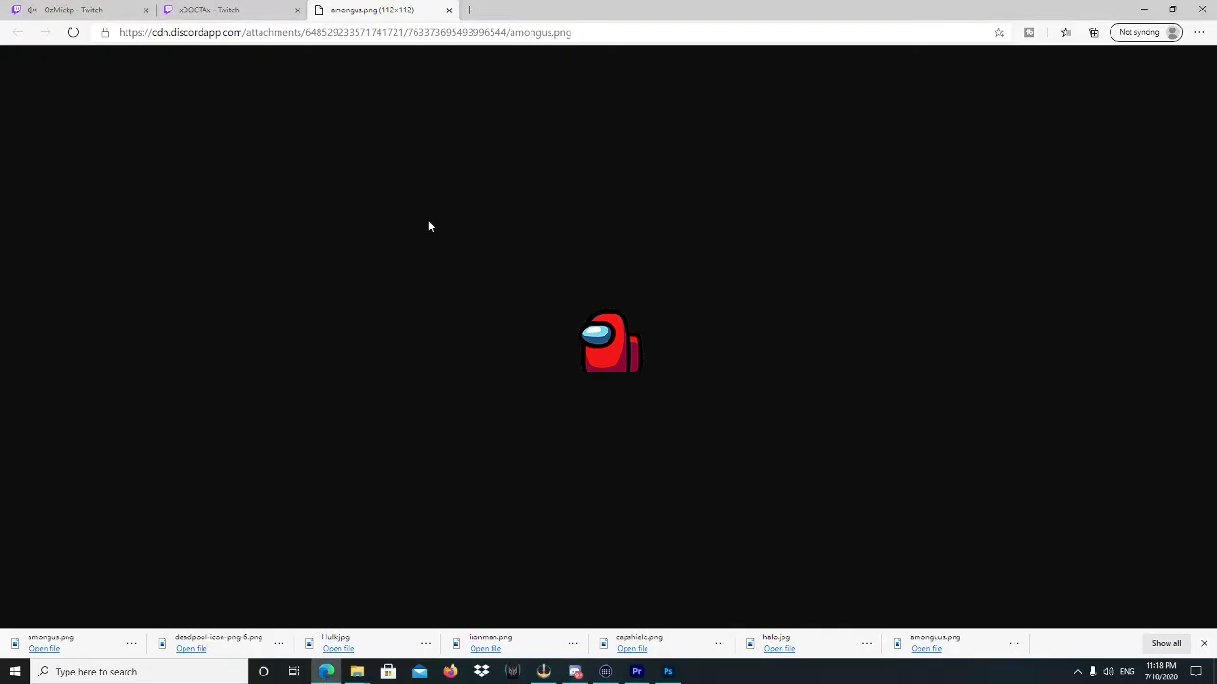
click(468, 11)
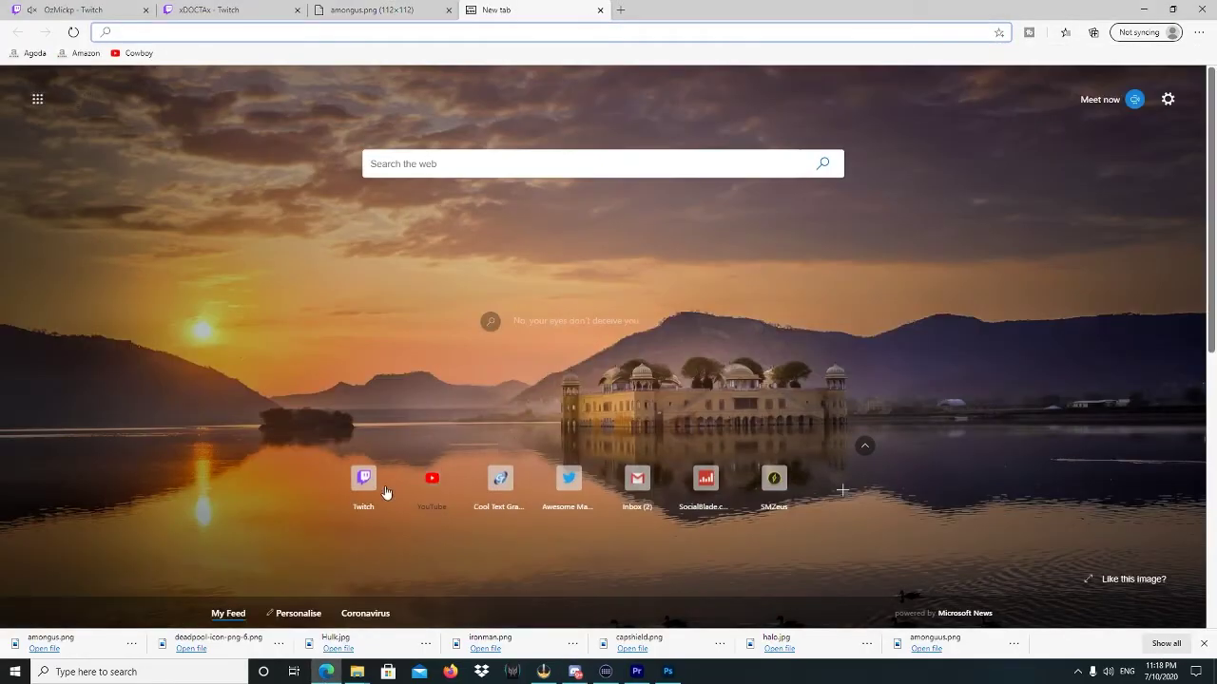
click(361, 478)
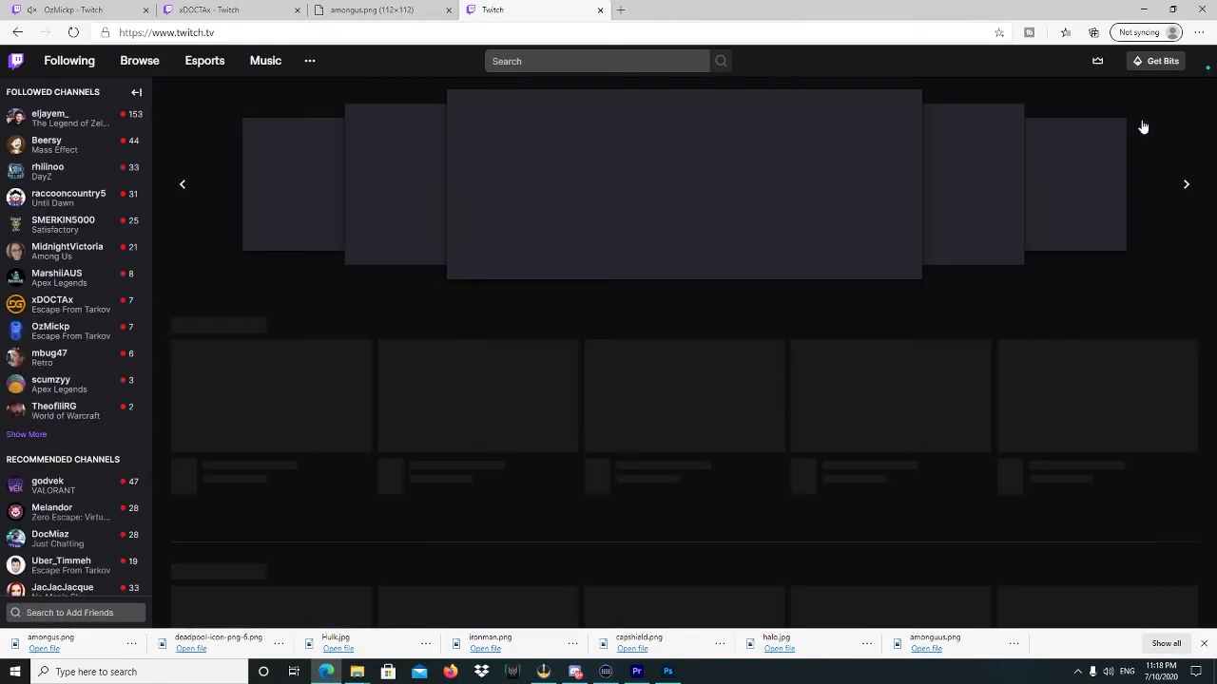
click(1202, 63)
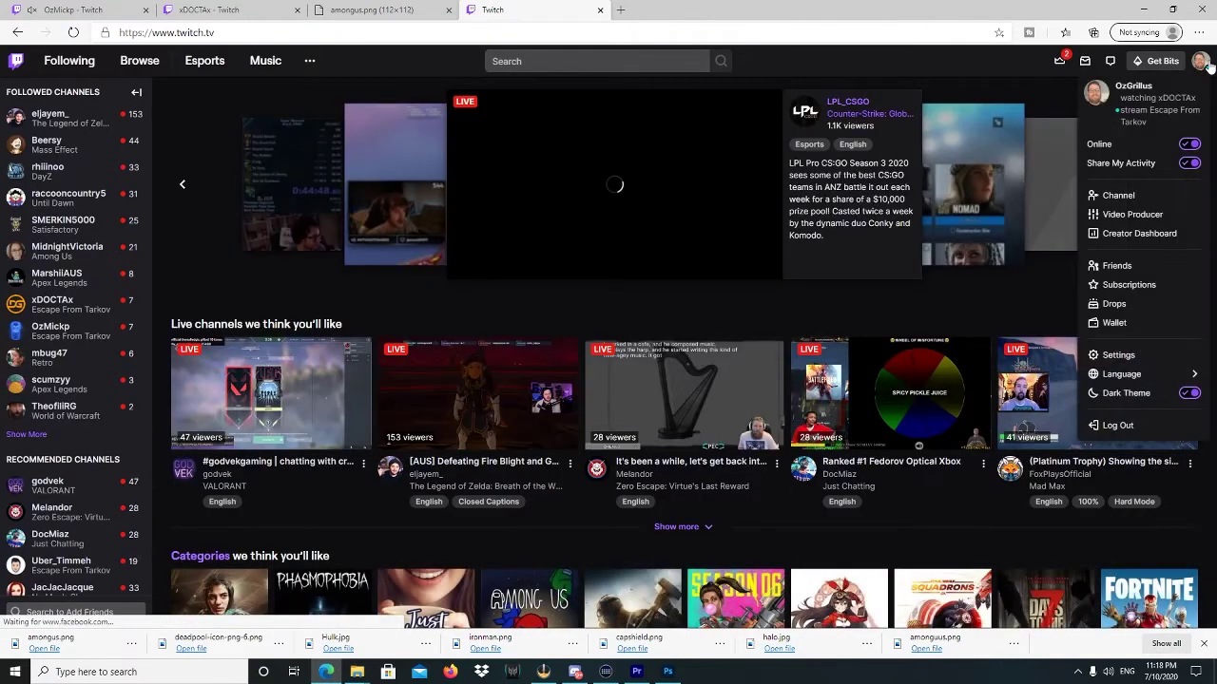
click(1135, 234)
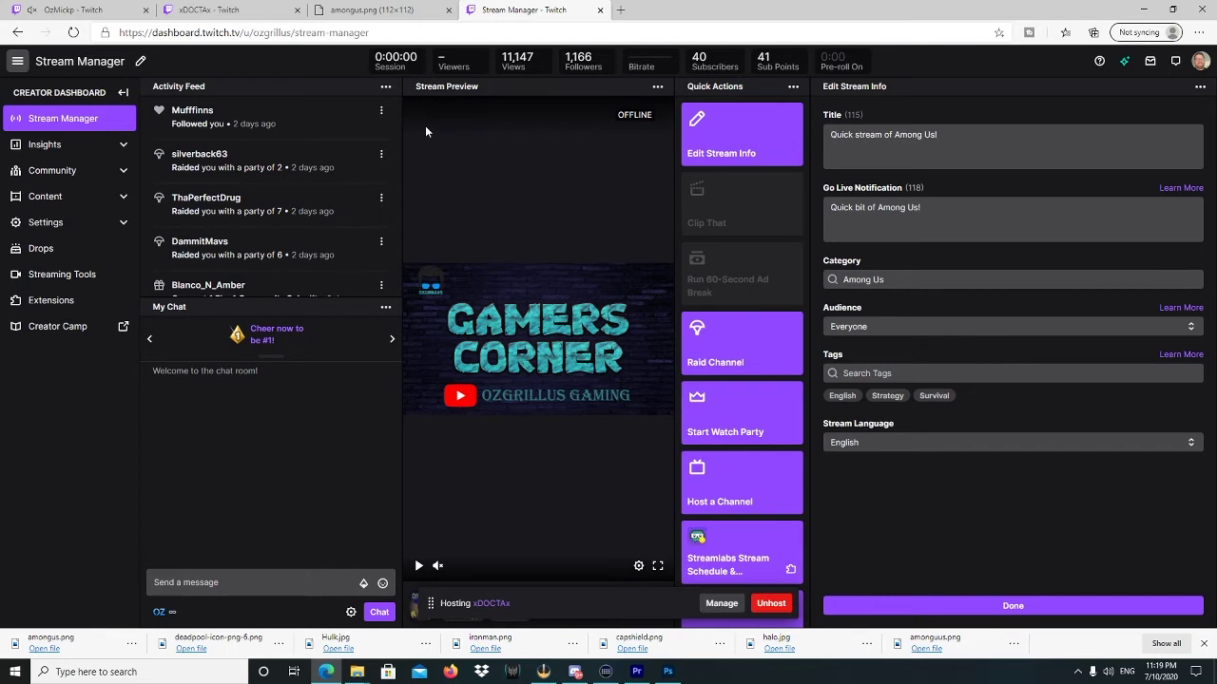
Open the subscription Emotes settings within the channel's Affiliate settings.
click(65, 229)
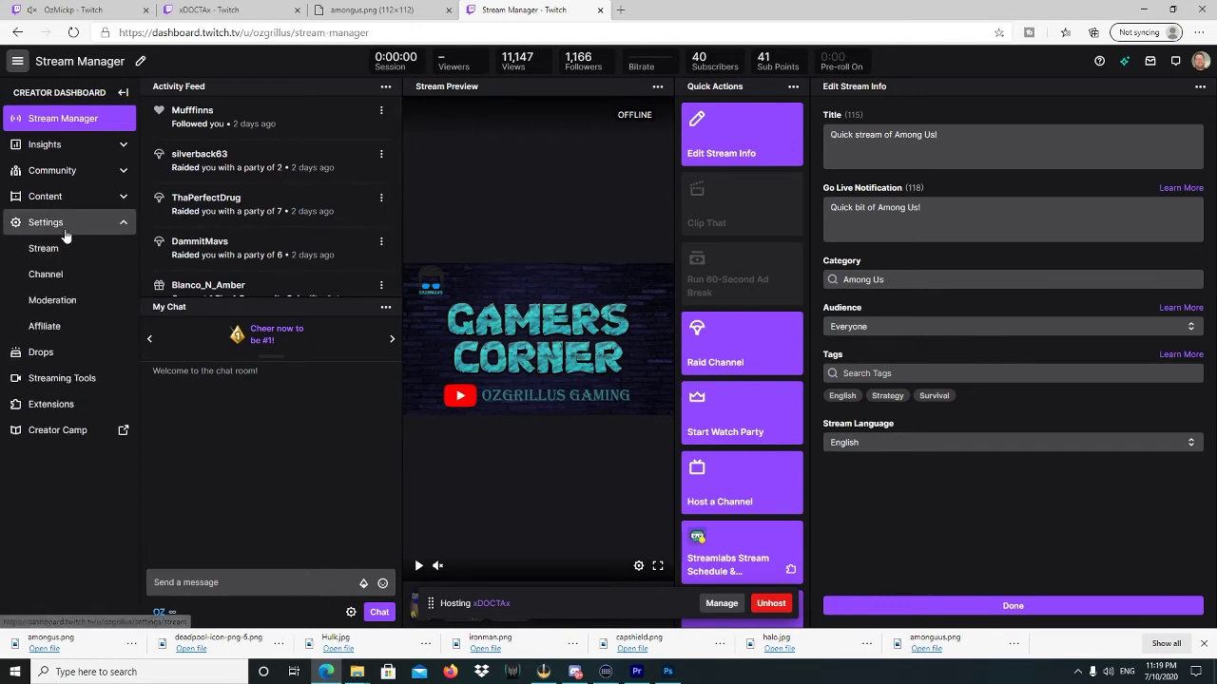
click(78, 327)
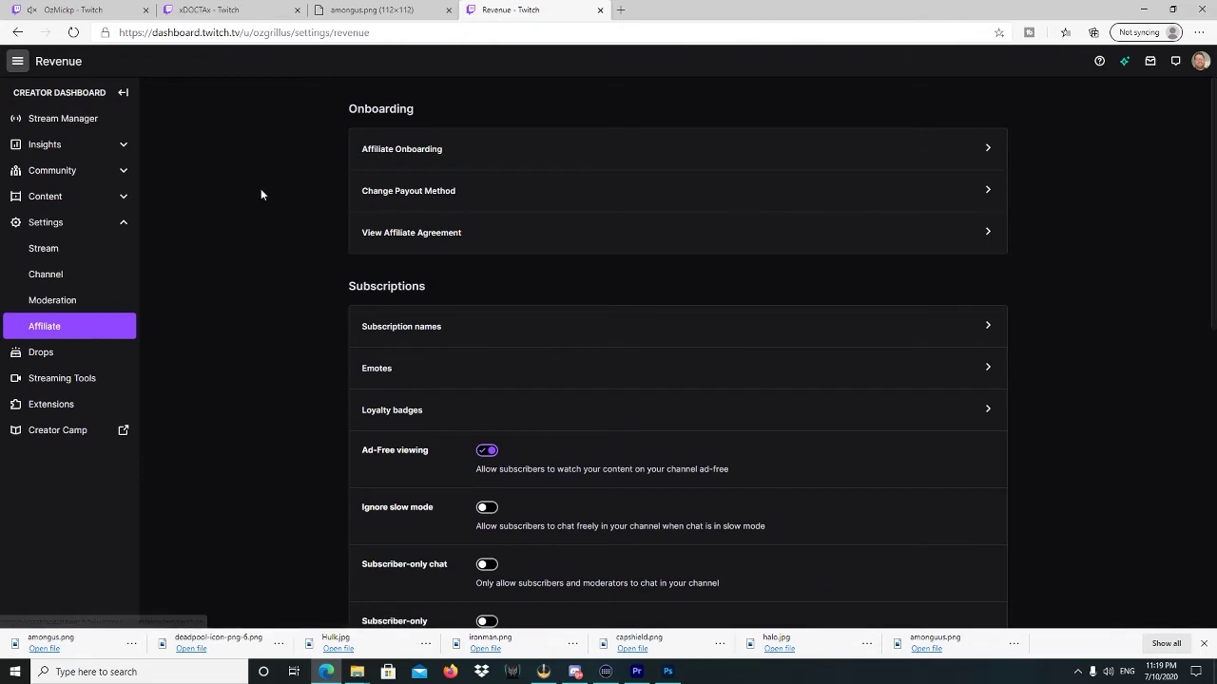
scroll(267, 191, down, 1)
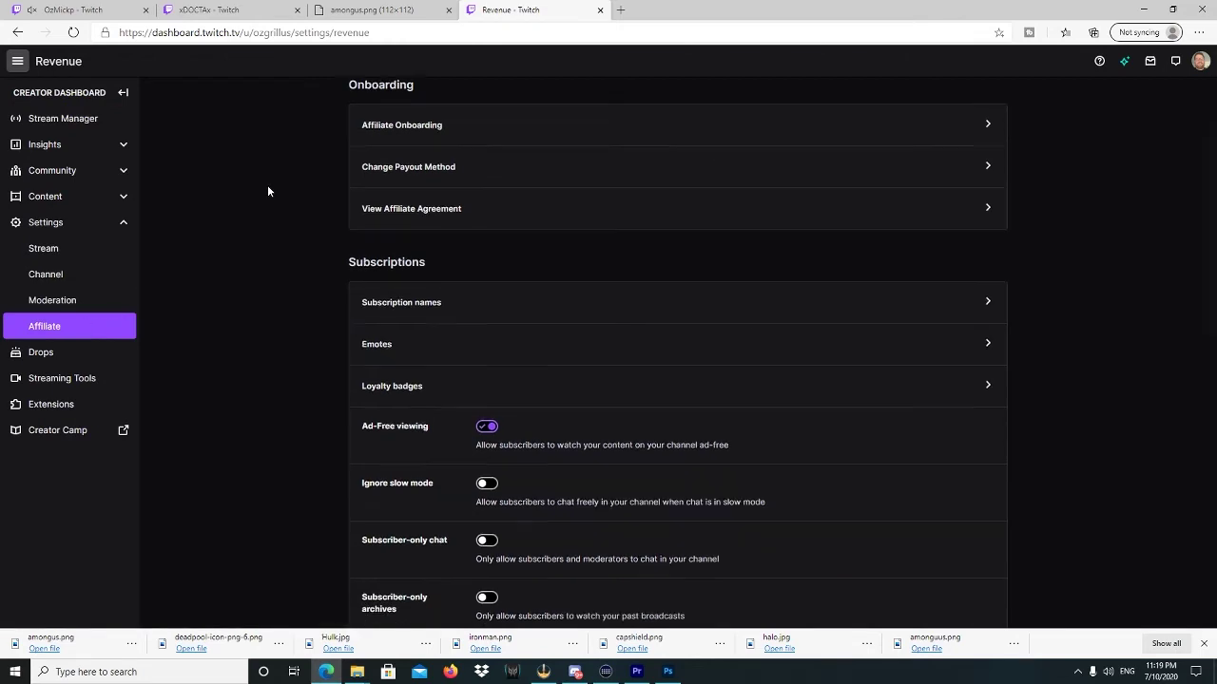
click(409, 285)
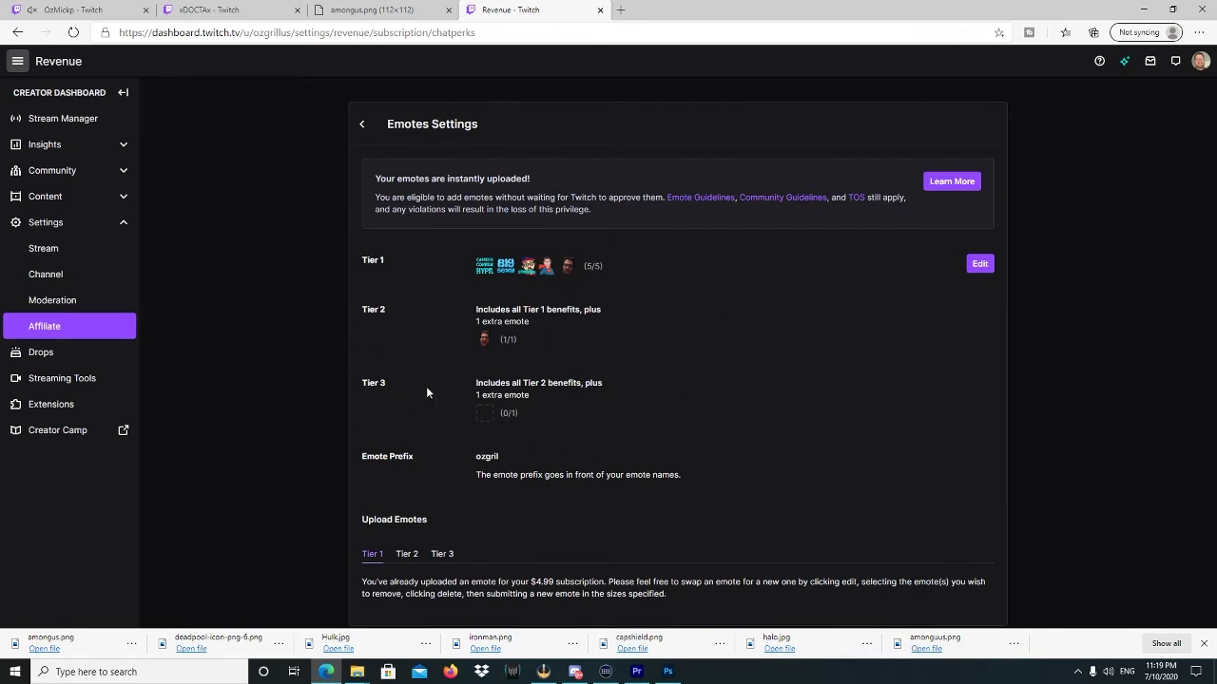
Upload the amongus image from the GCFreeEmotes folder as the Tier 3 emote, using simple image upload.
click(442, 554)
scroll(434, 380, down, 2)
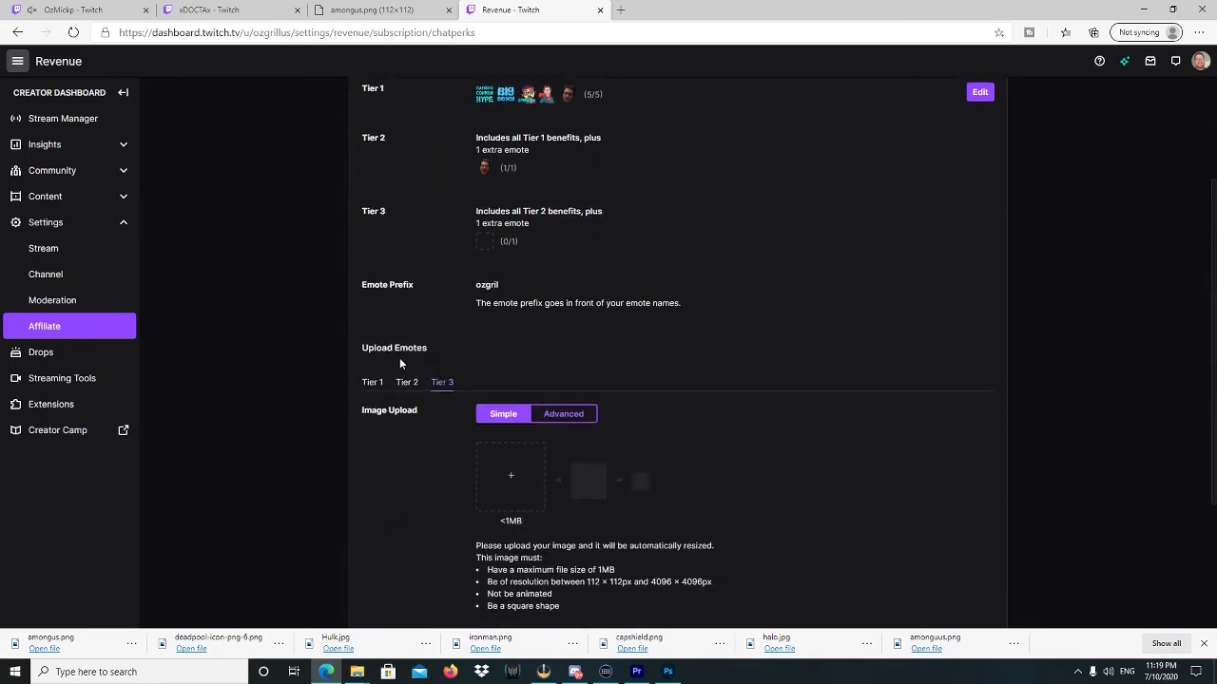
click(511, 480)
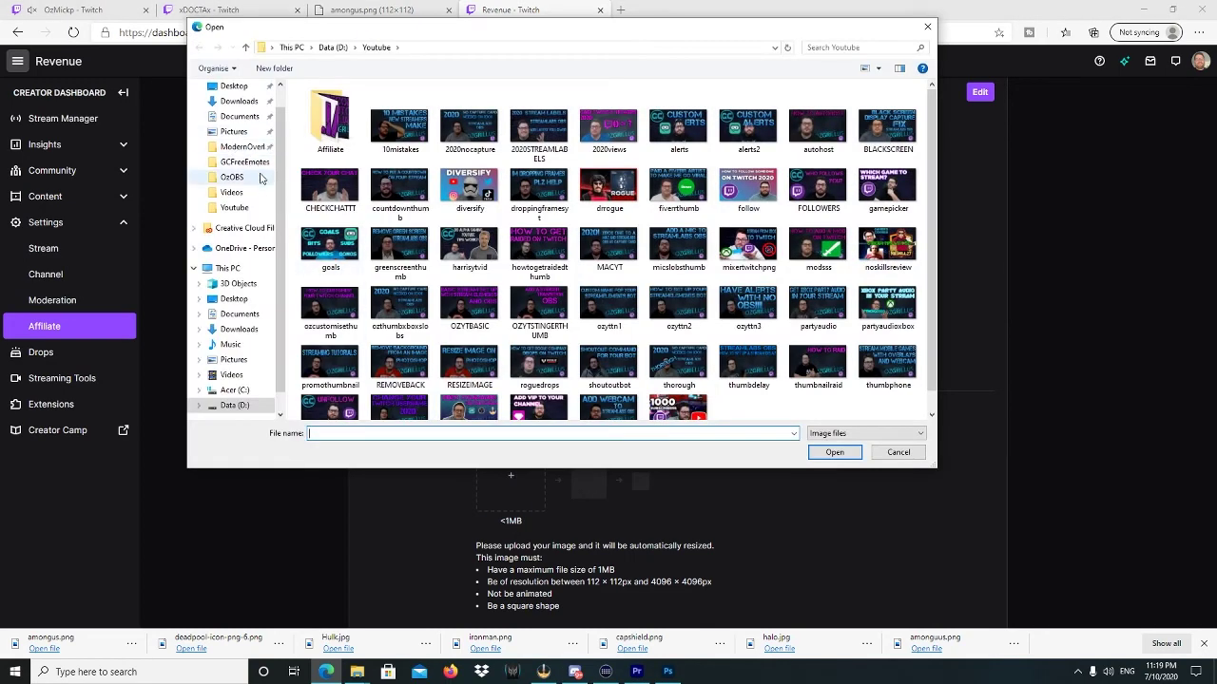
scroll(240, 185, up, 1)
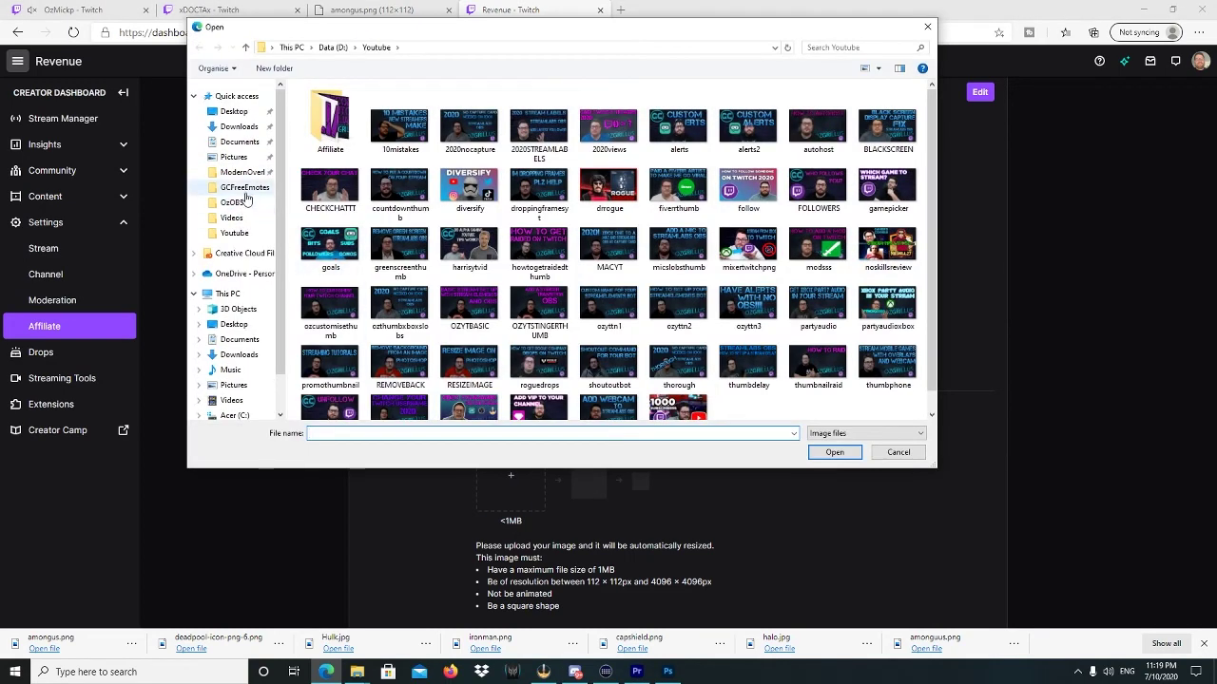
click(244, 189)
click(319, 122)
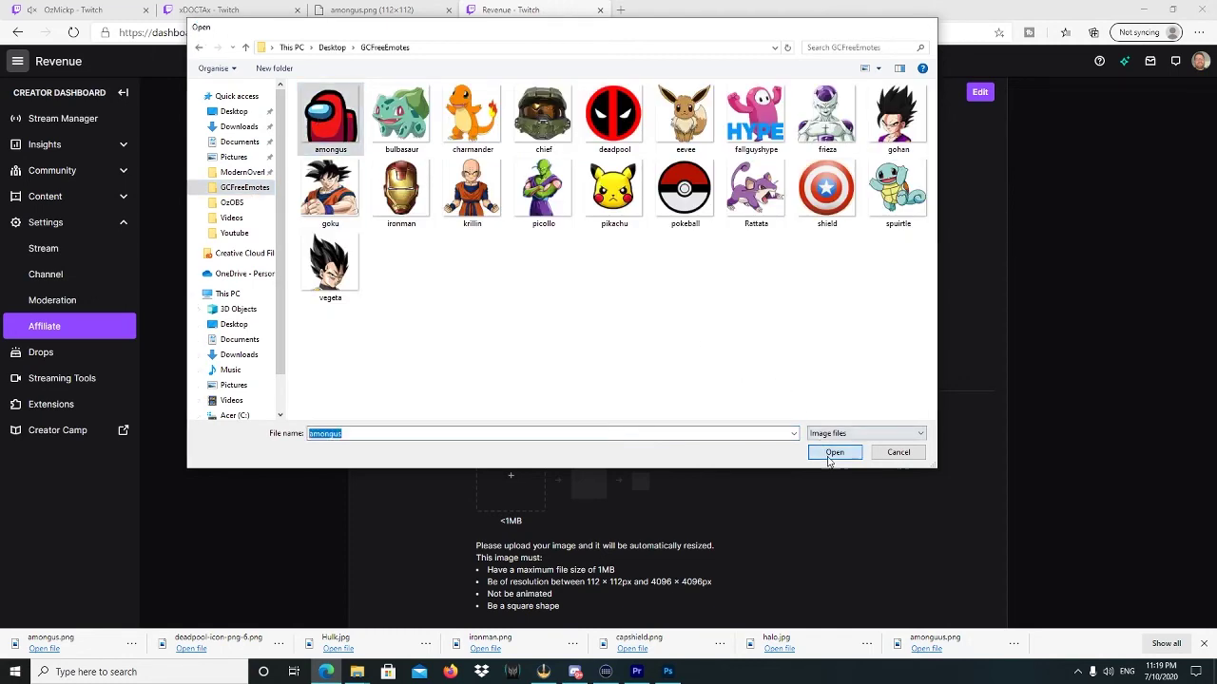
click(832, 453)
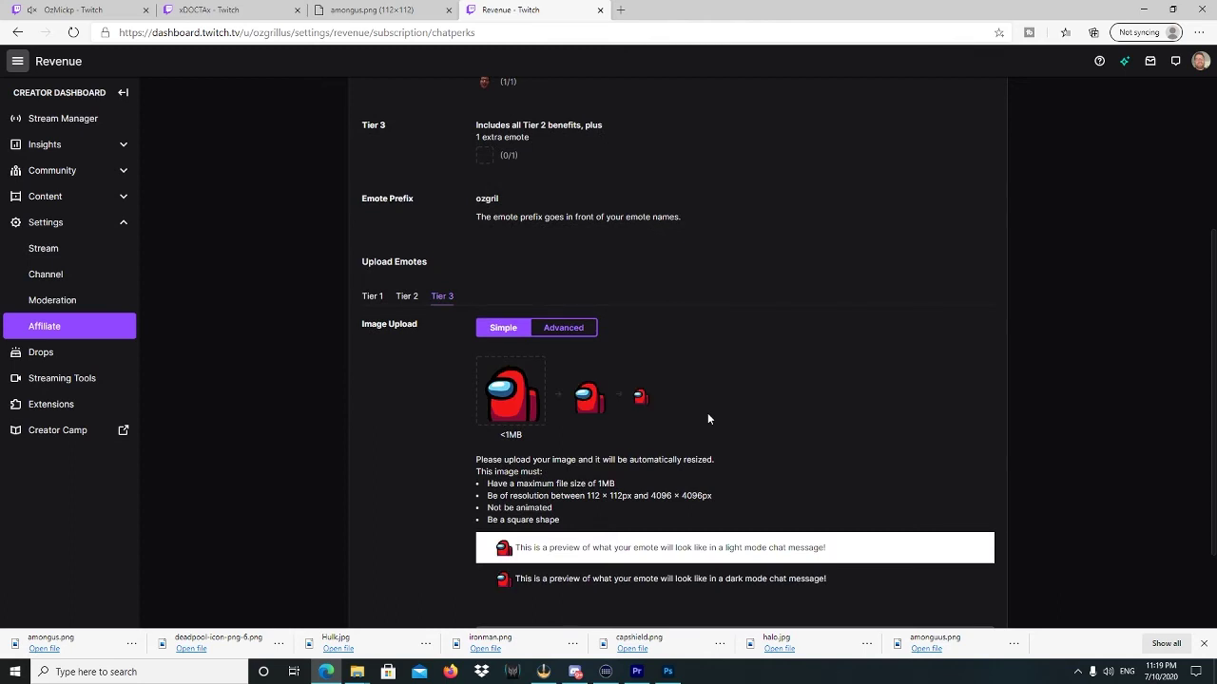
Give the Tier 3 emote the unique code amongus and save the changes.
scroll(707, 415, down, 3)
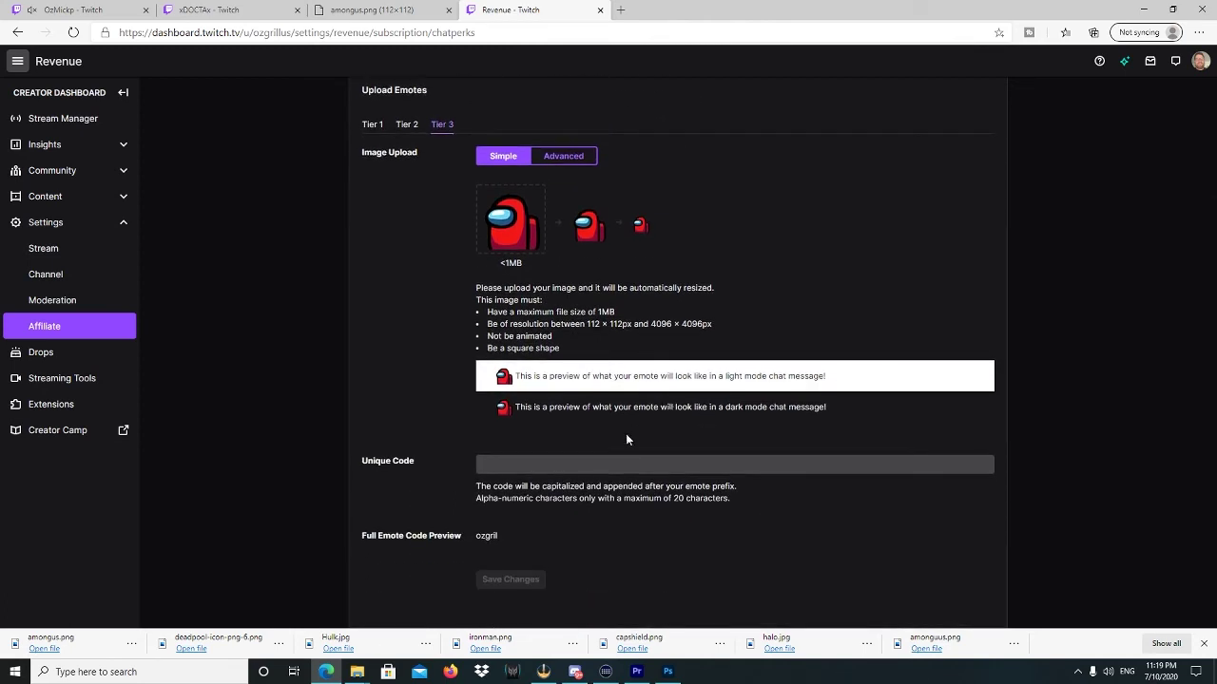
click(583, 466)
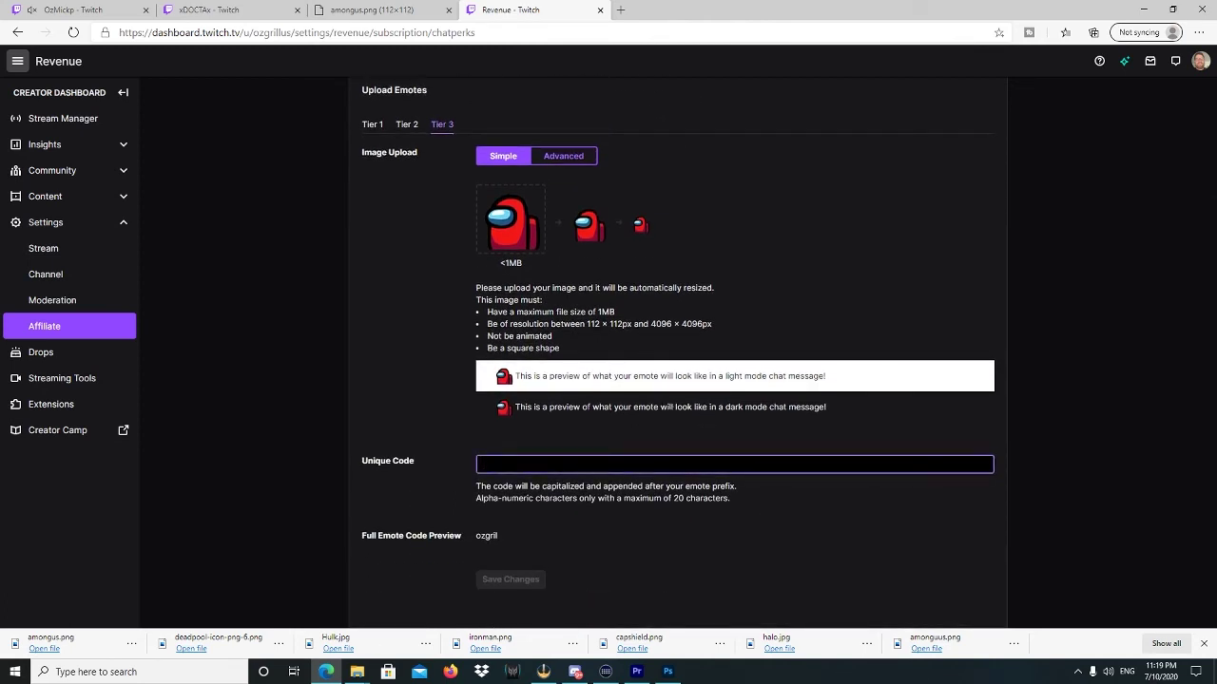
text(amongus)
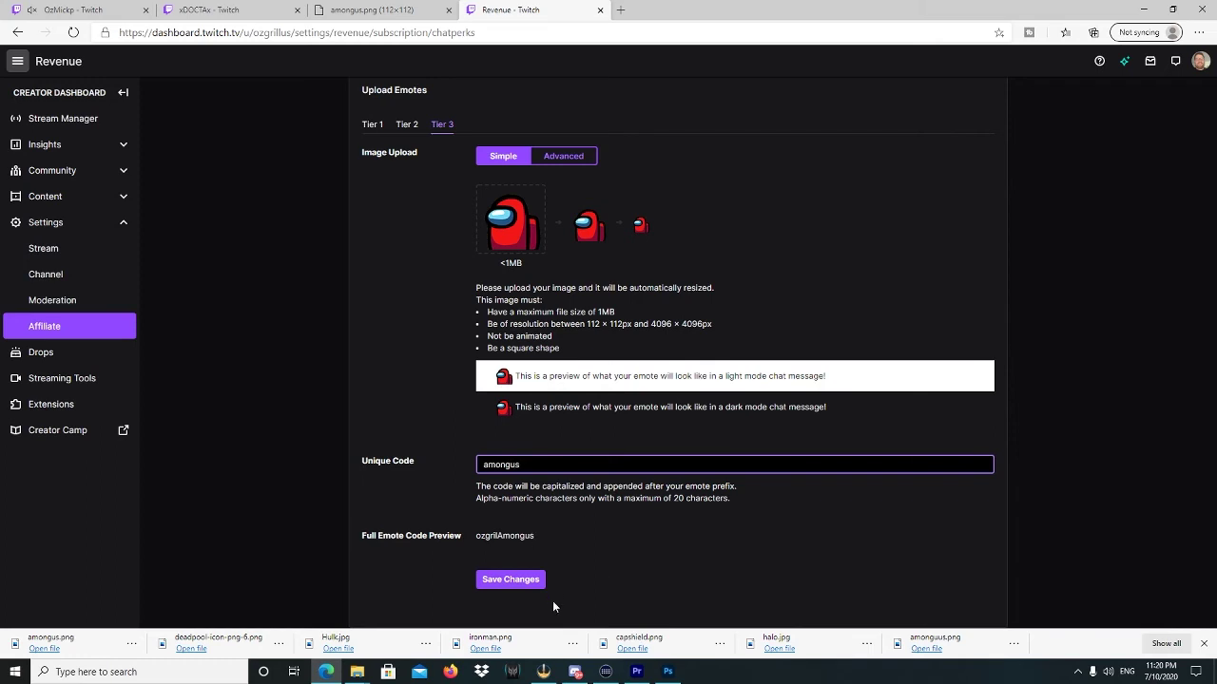
click(514, 581)
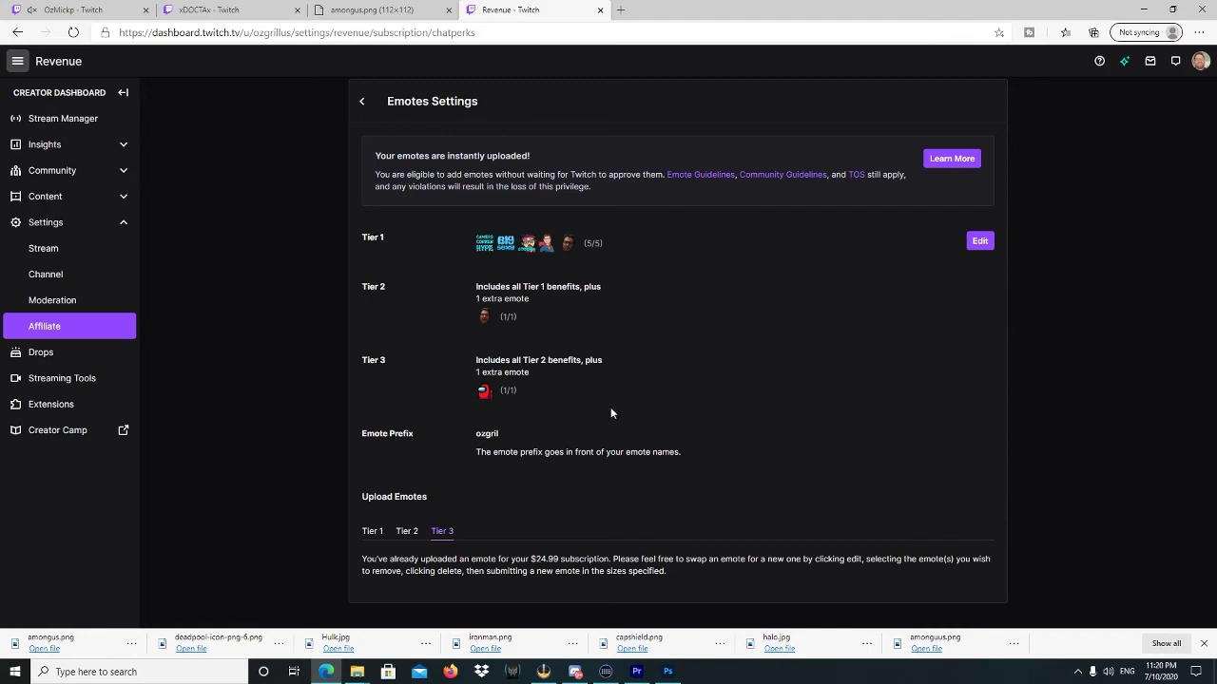
scroll(651, 411, up, 1)
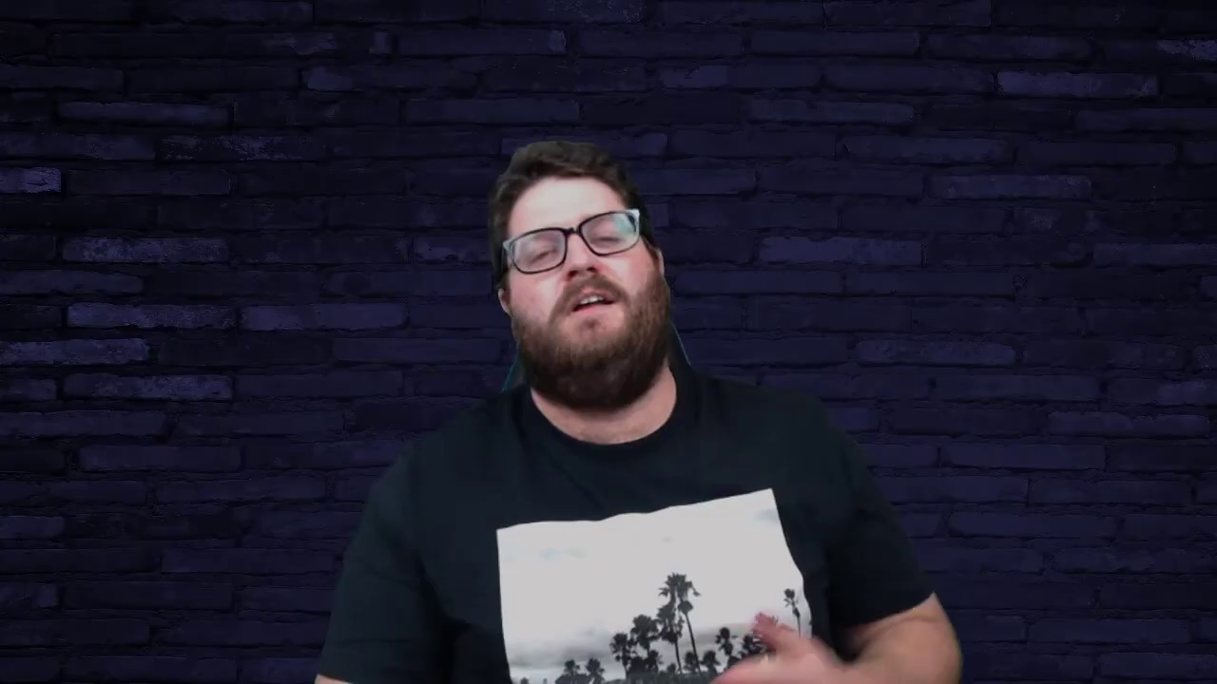